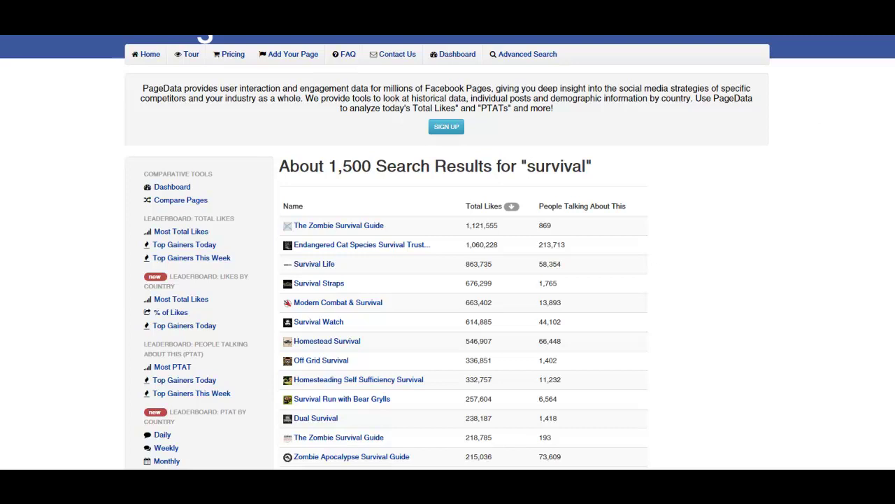
left_click_drag(595, 166, 531, 151)
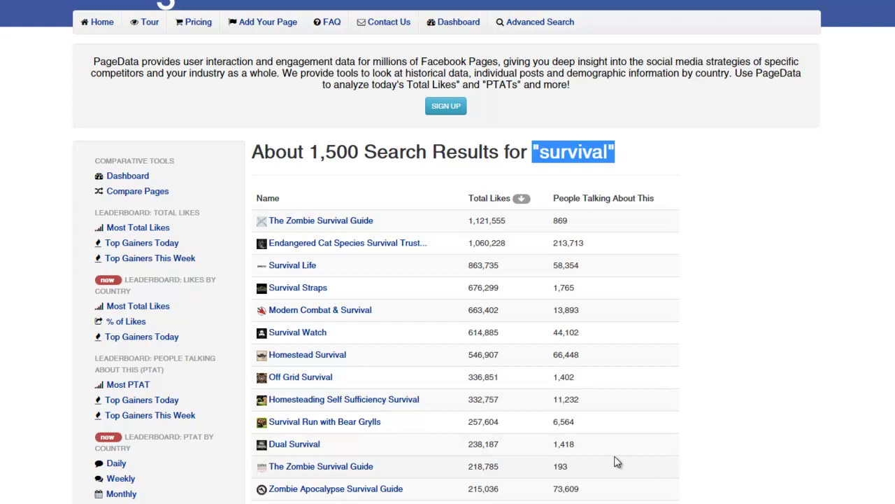
left_click(746, 378)
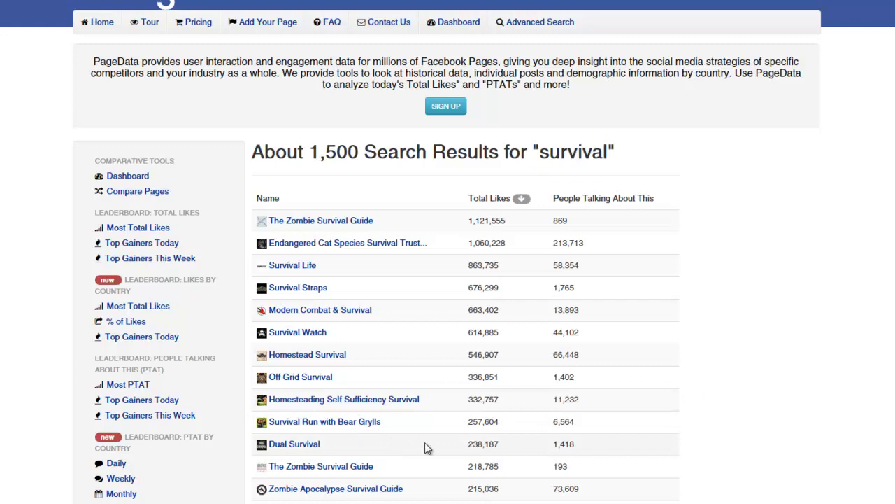
scroll(766, 398, "down", 2)
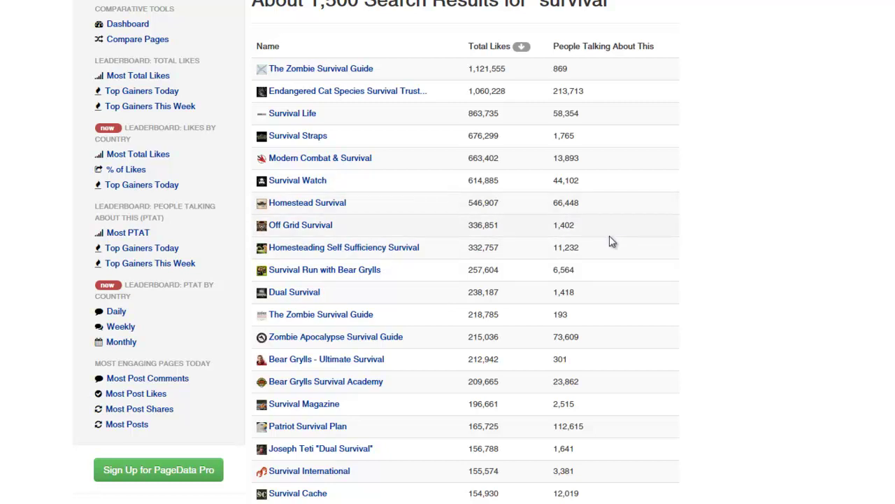
scroll(637, 296, "up", 2)
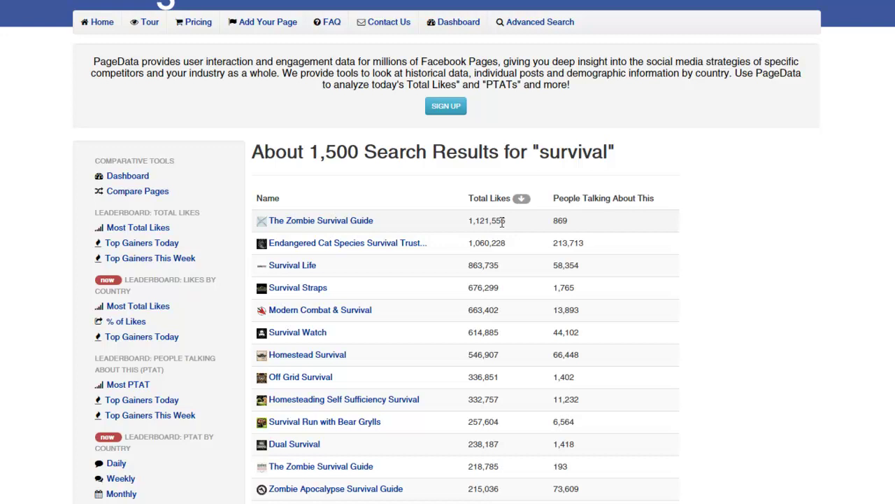
Step: Highlight Zombie Survival Guide's total likes and people-talking counts, then Homestead Survival's people-talking figure
left_click_drag(507, 221, 468, 221)
left_click_drag(575, 221, 553, 218)
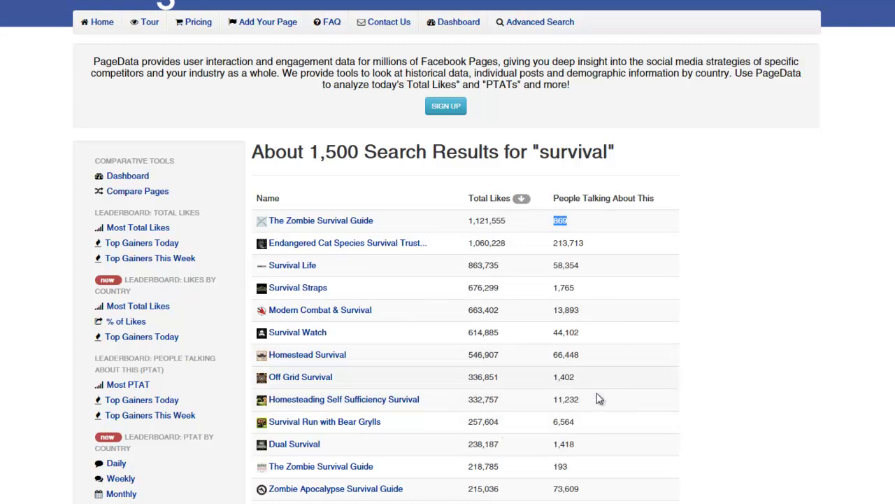
scroll(542, 383, "down", 2)
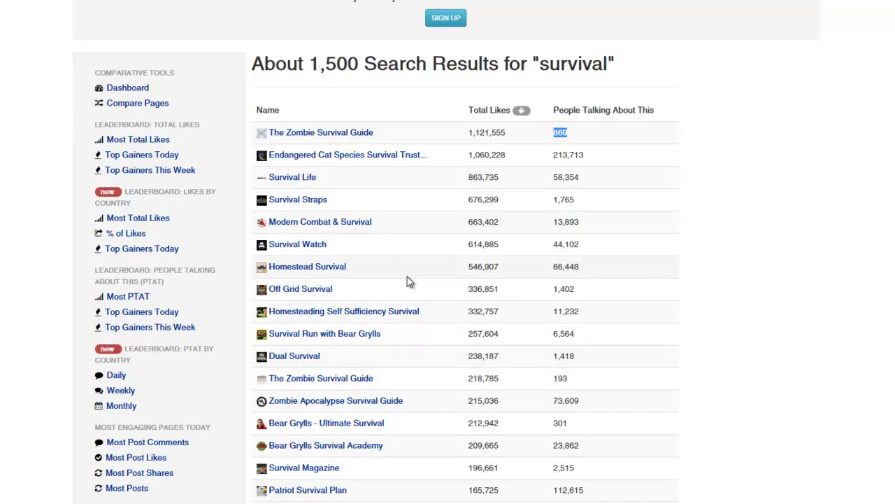
left_click_drag(589, 270, 559, 268)
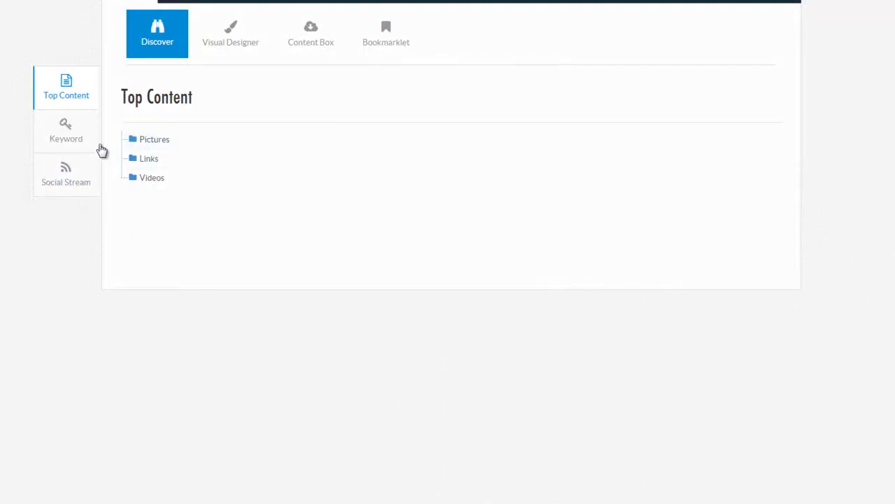
Step: Select the Links and Videos folders, then expand Pictures to list subfolders Awesome Quotes through Seahawks
left_click(158, 158)
left_click(158, 184)
left_click(155, 141)
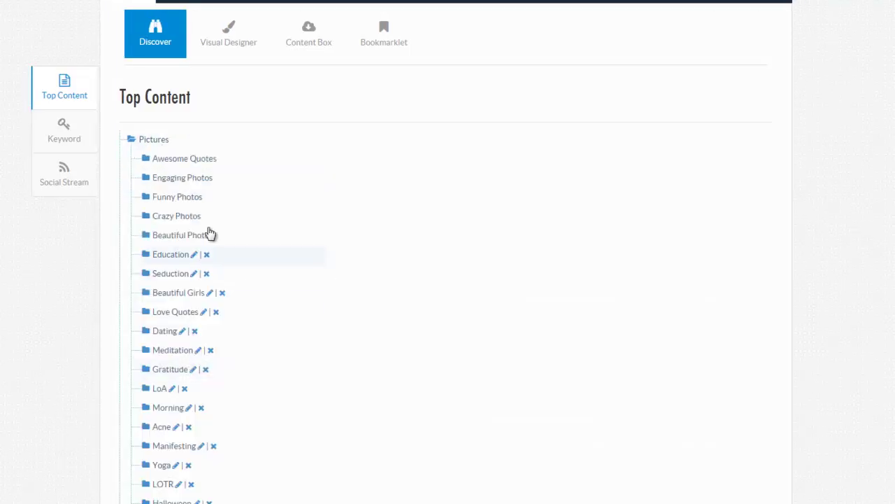
scroll(230, 324, "down", 2)
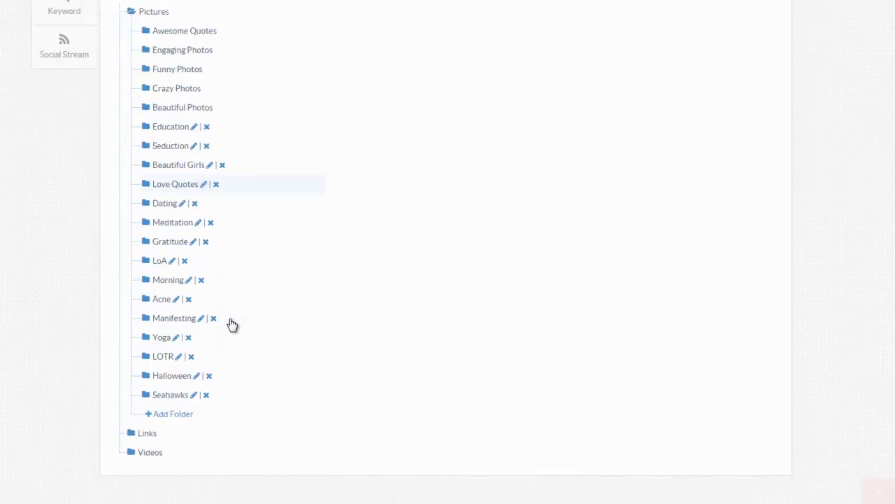
scroll(168, 156, "up", 2)
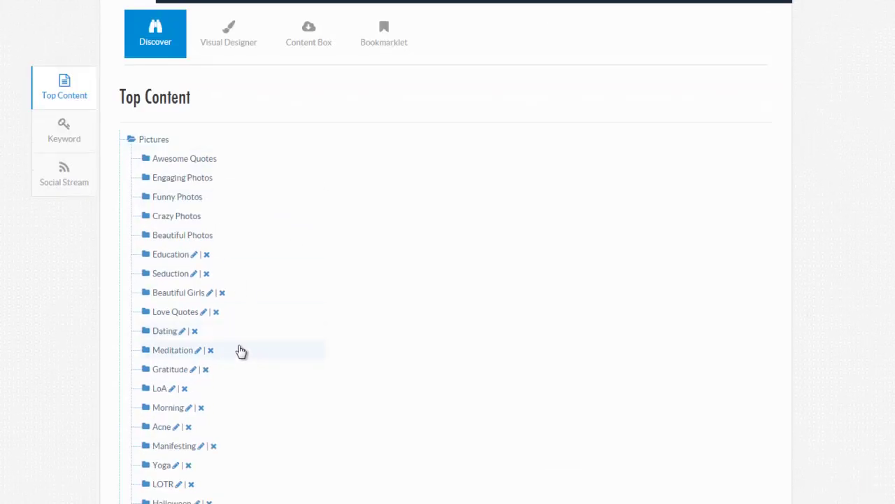
scroll(266, 361, "down", 2)
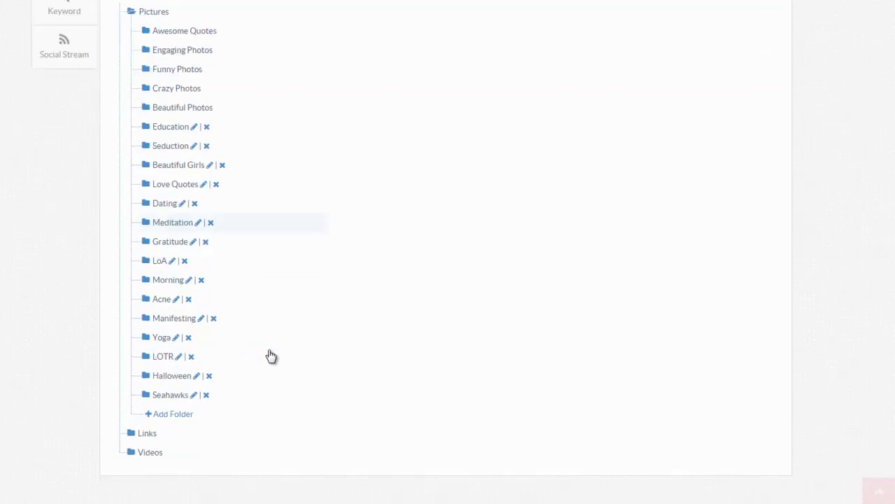
Step: Expand the Halloween folder and browse Halloweenmovies' top images, ranked 1,298, 1,263 and 1,255 likes
left_click(168, 380)
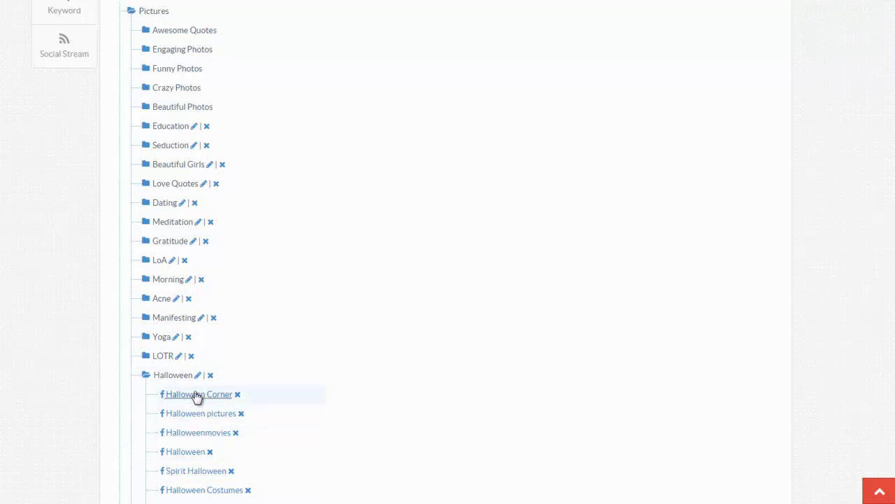
scroll(353, 376, "down", 1)
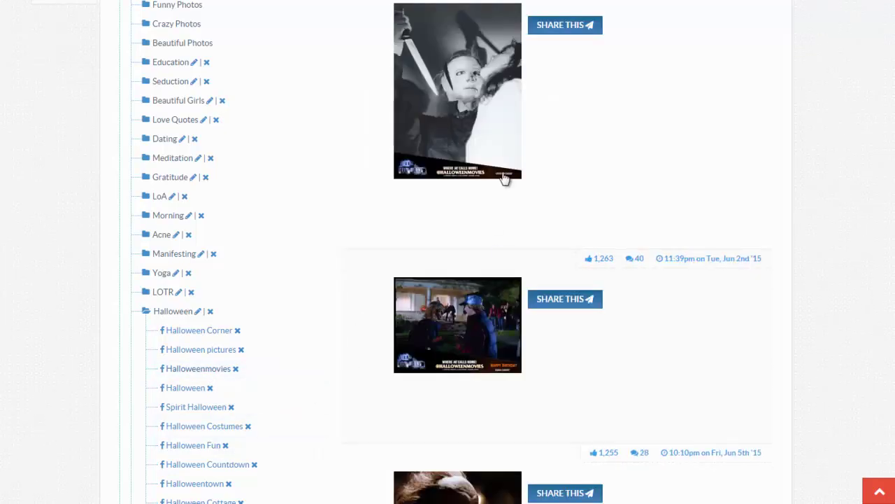
scroll(454, 219, "up", 2)
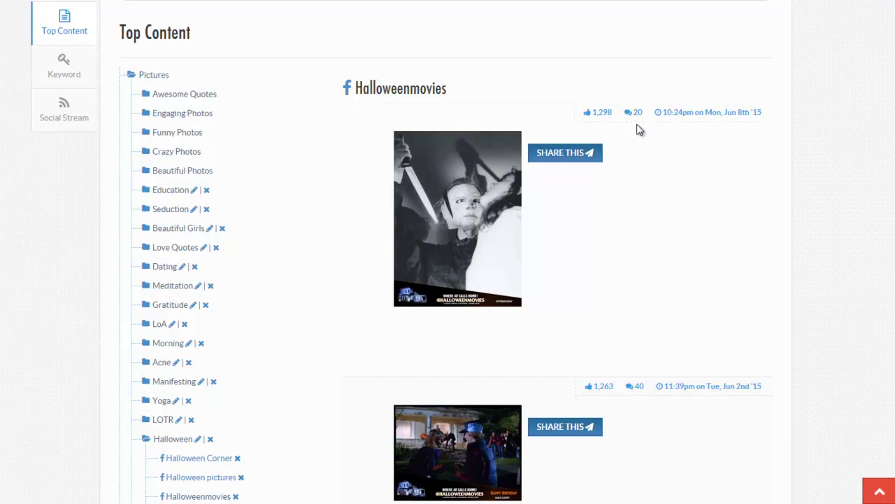
scroll(665, 368, "down", 2)
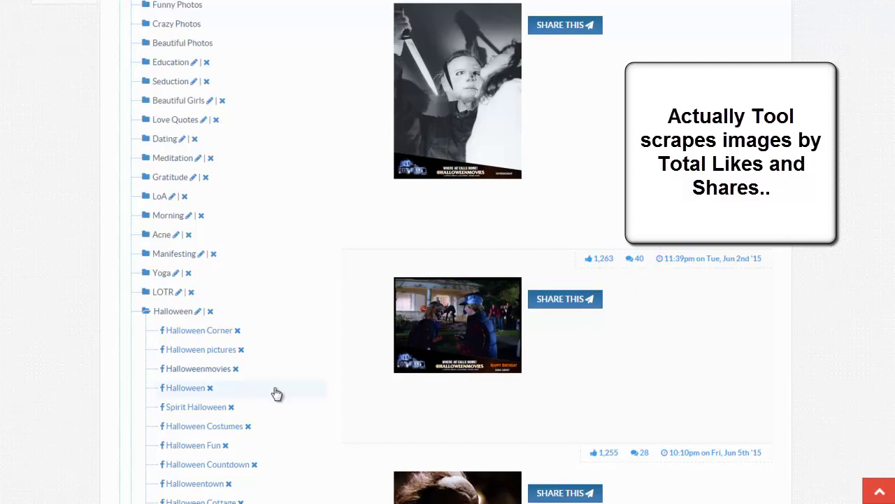
Step: Load and scroll through the top image posts from the Halloween Costumes page
left_click(201, 428)
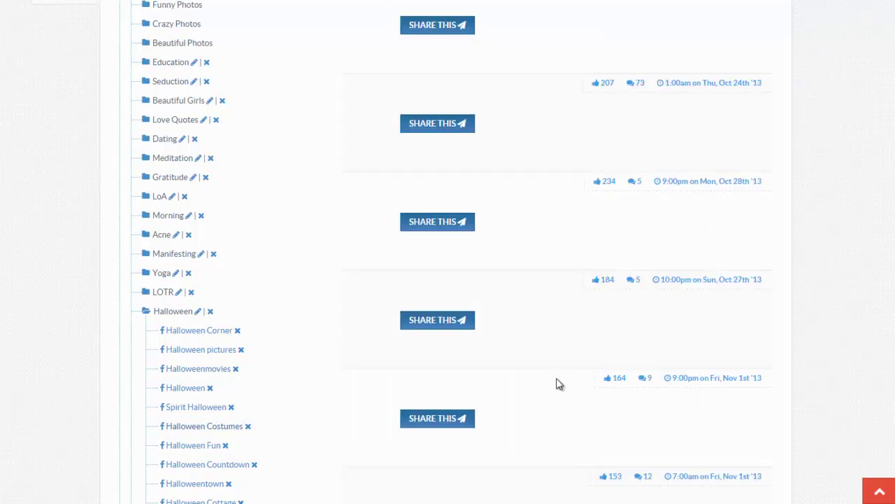
scroll(547, 126, "up", 2)
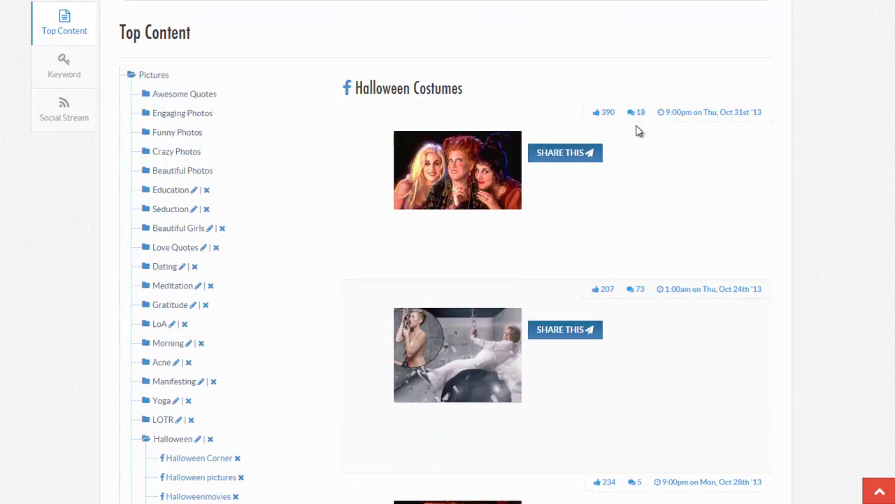
scroll(360, 355, "down", 1)
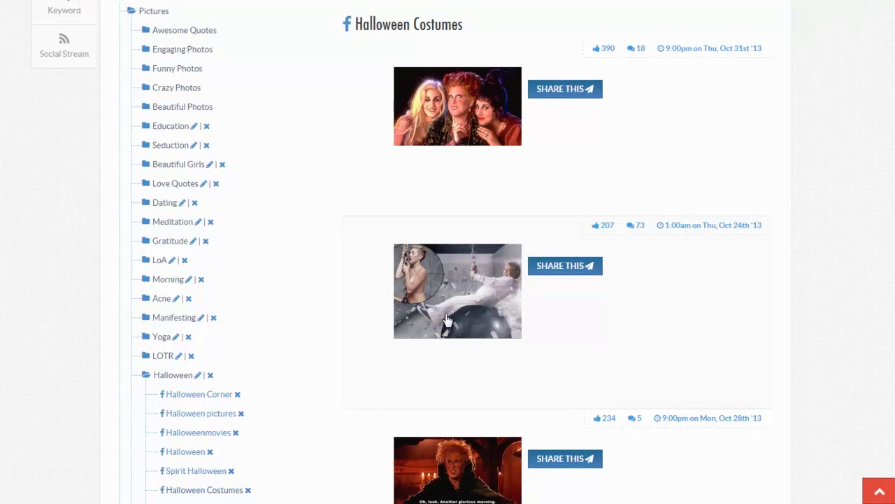
scroll(482, 323, "down", 3)
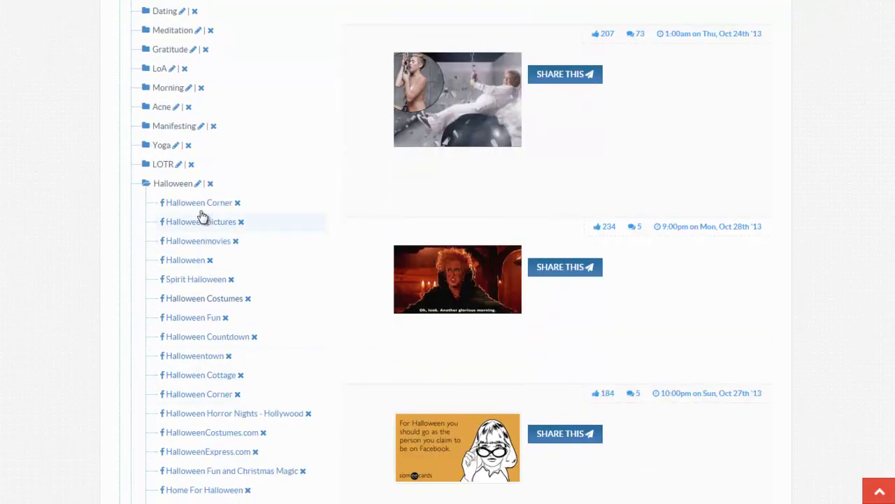
Step: Load another Halloween page's top posts and scroll down to the candy corn witch cartoon
left_click(198, 205)
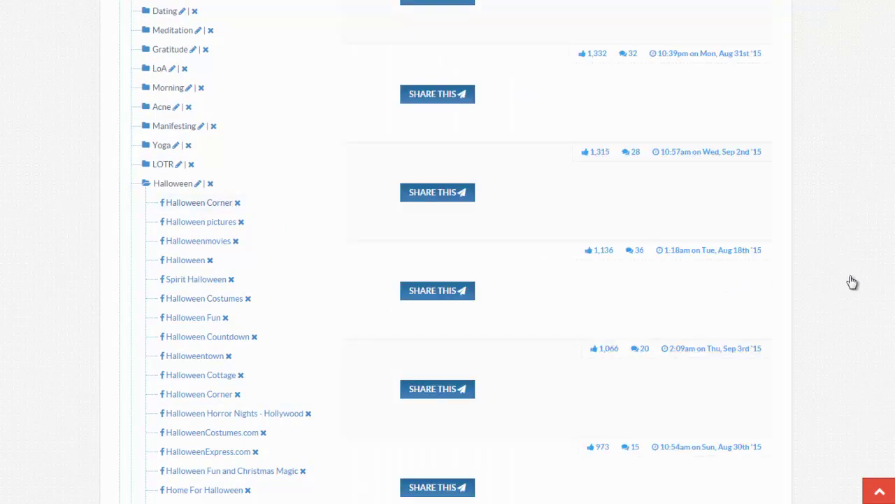
scroll(851, 282, "up", 2)
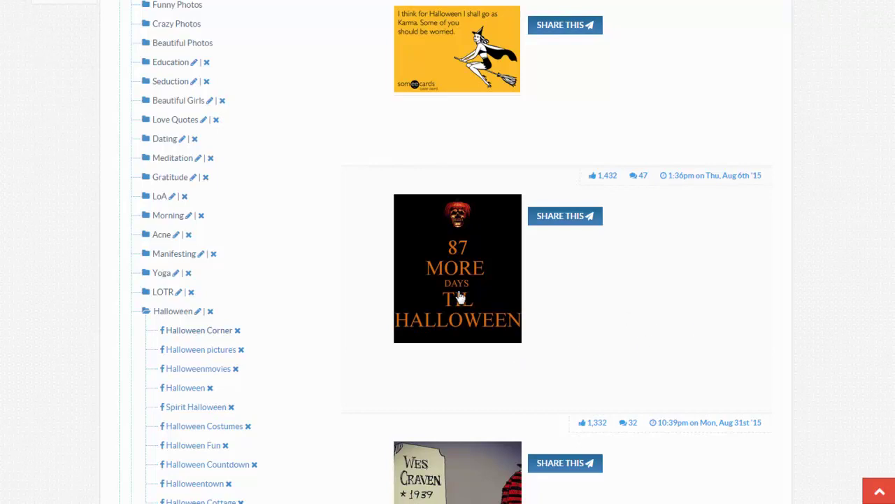
scroll(700, 347, "down", 2)
scroll(574, 280, "down", 6)
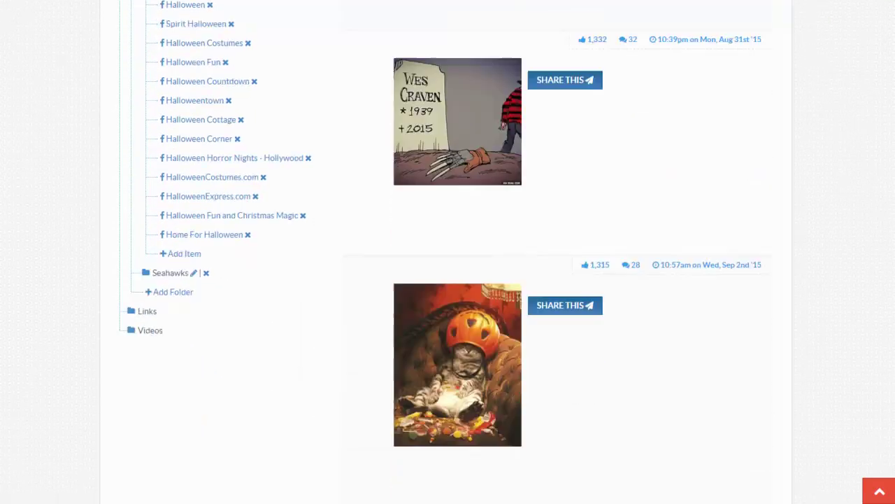
scroll(574, 280, "down", 9)
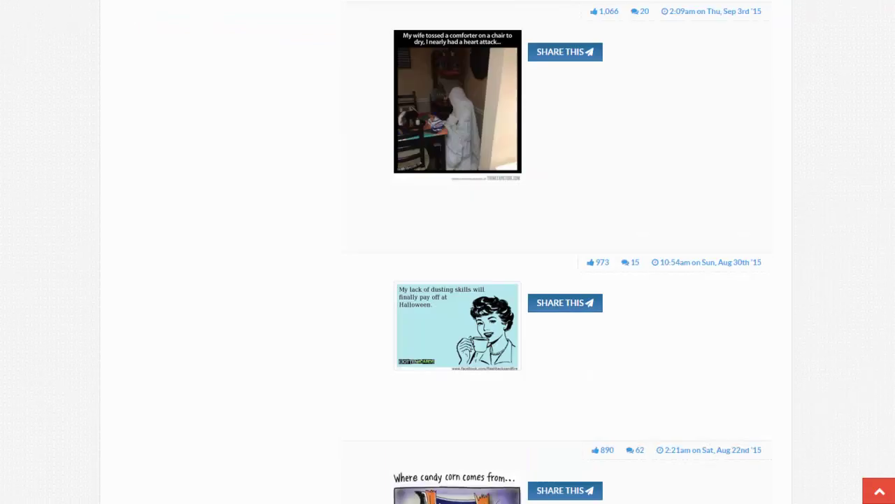
scroll(562, 276, "up", 6)
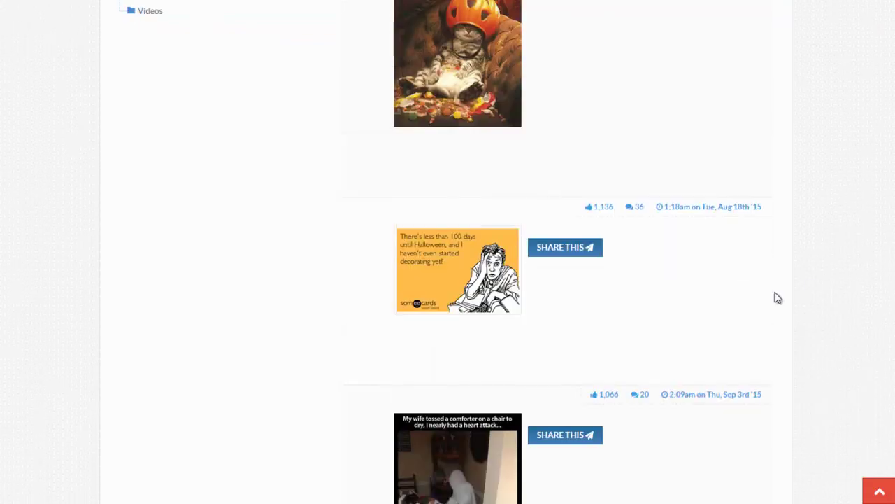
scroll(860, 284, "down", 2)
scroll(859, 283, "down", 8)
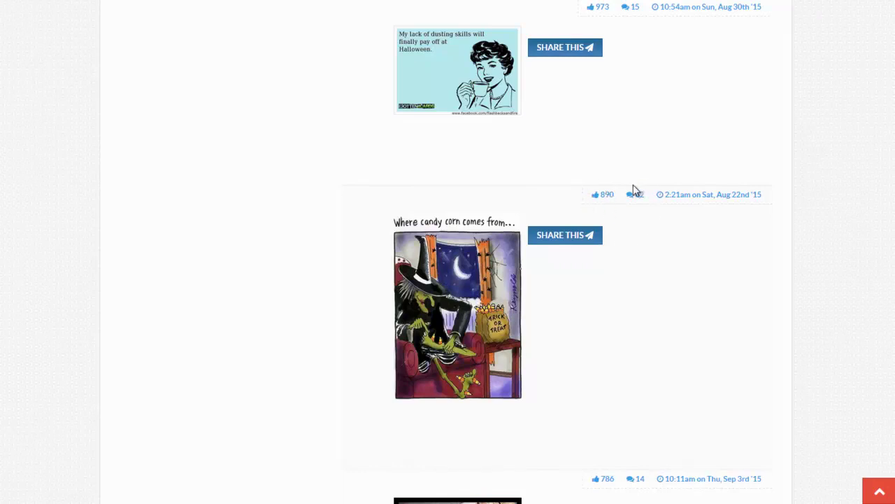
Step: Share the candy corn witch cartoon to Baby Halloween Costumes, captioned 'Anyone wearing a witches' Costume this #Halloween? No Candy included!'
left_click(570, 237)
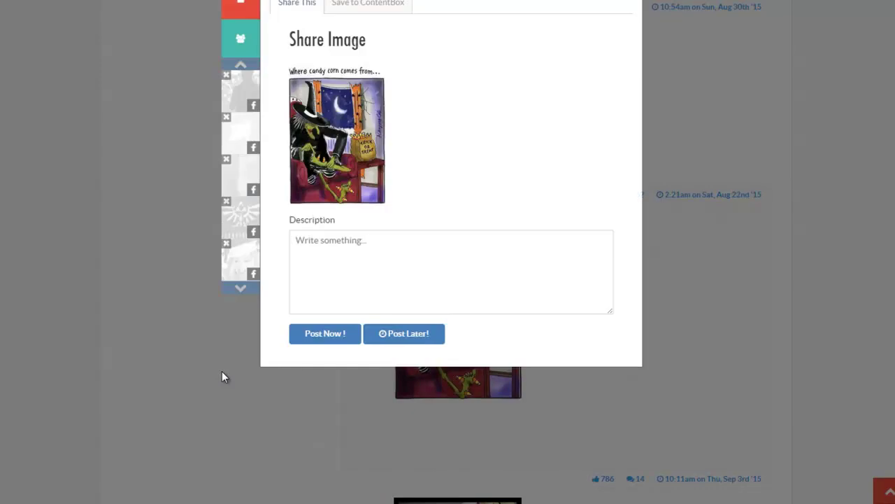
left_click(240, 68)
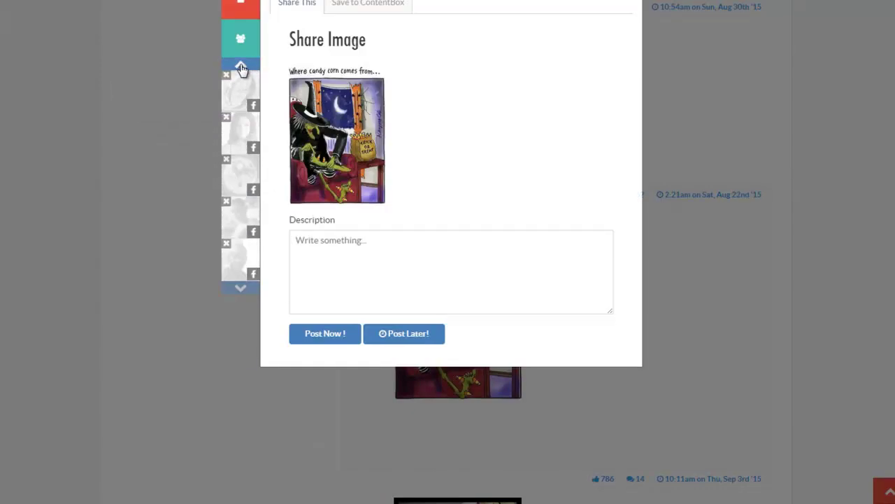
left_click(239, 68)
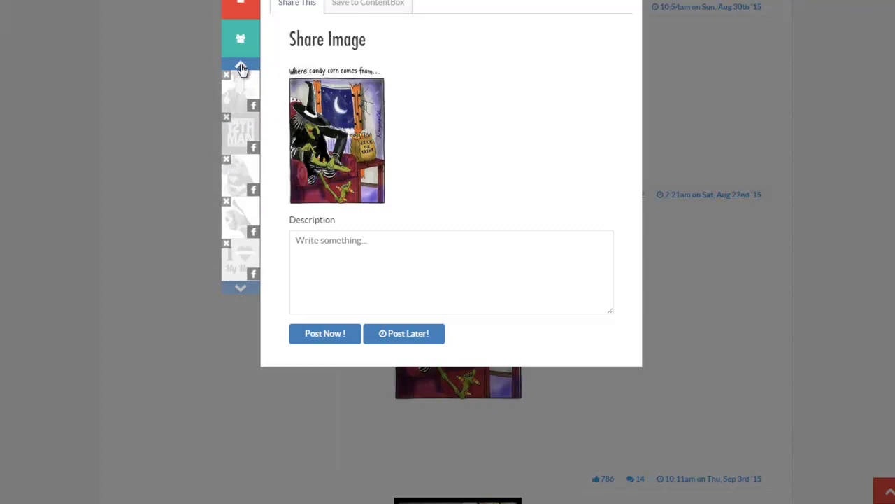
left_click(240, 67)
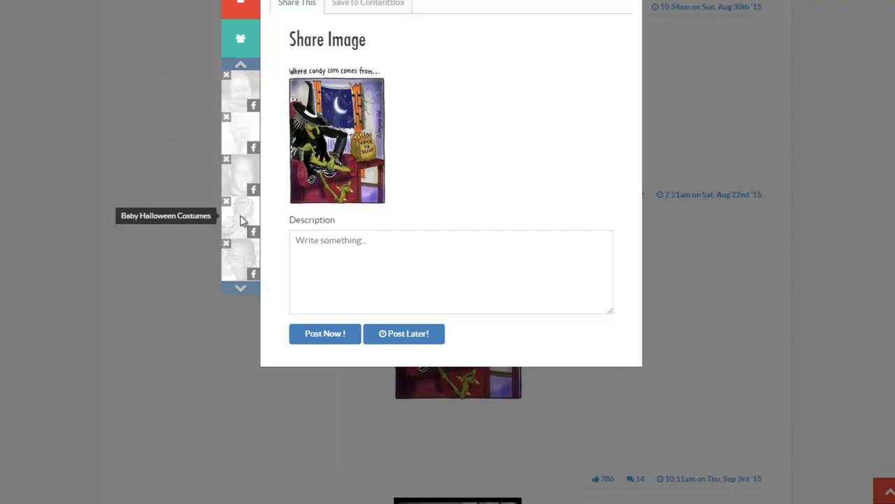
left_click(238, 222)
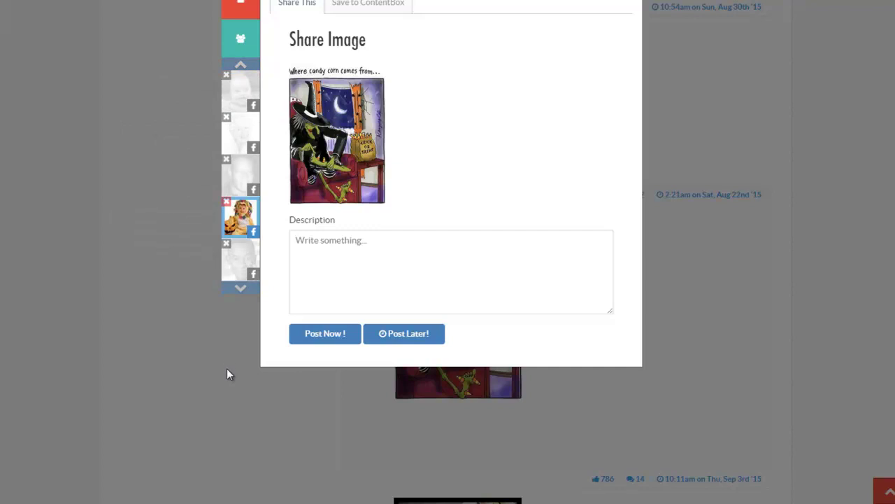
left_click(383, 238)
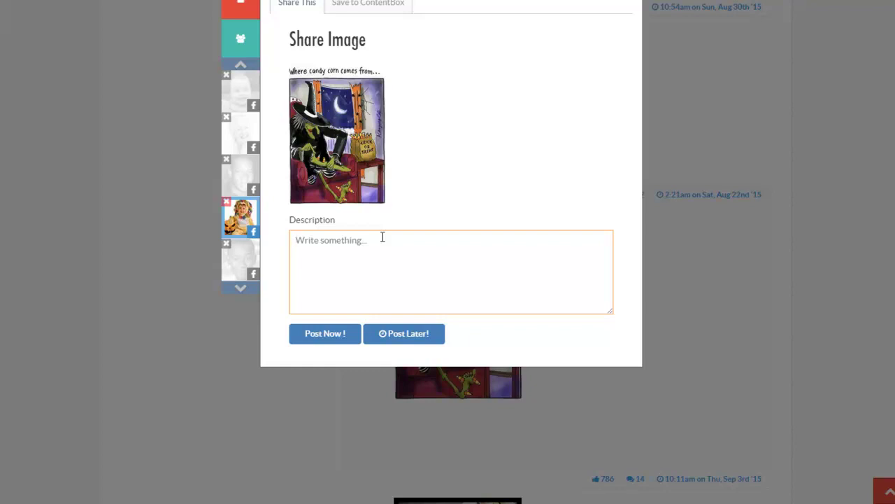
type("A")
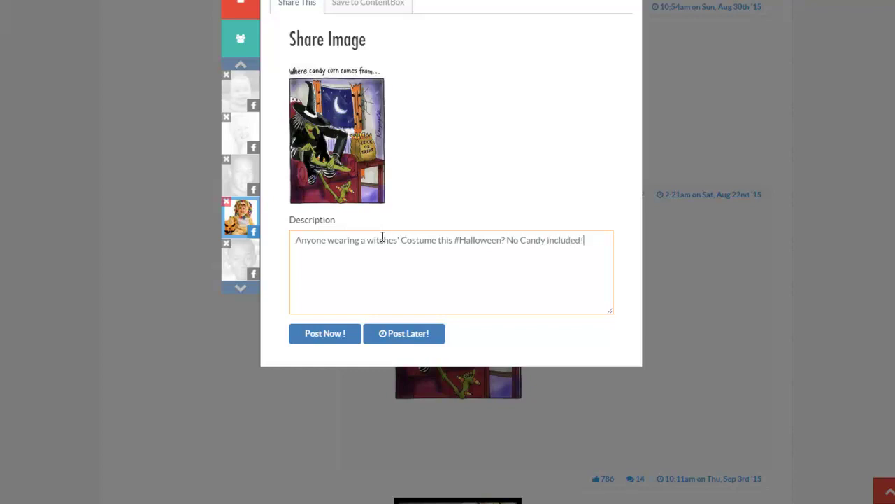
Step: Schedule the witch cartoon post for 09/12/2015 at 12:20 PM and save it
left_click(401, 337)
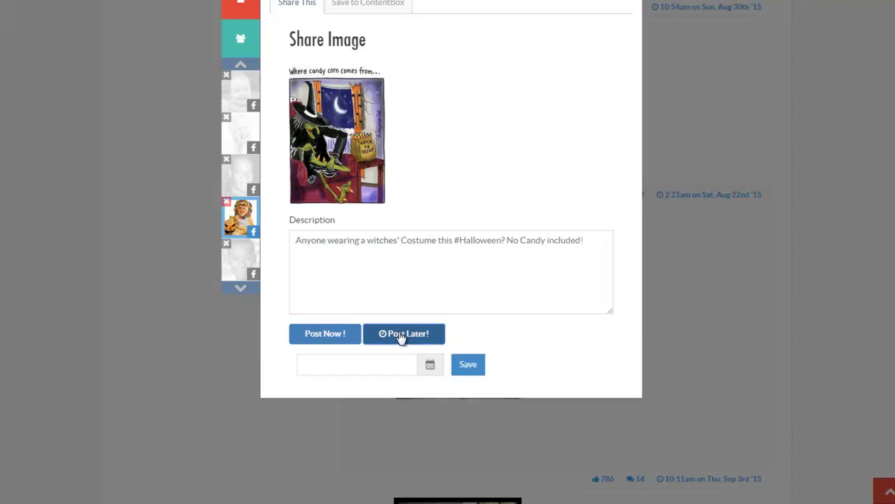
left_click(430, 368)
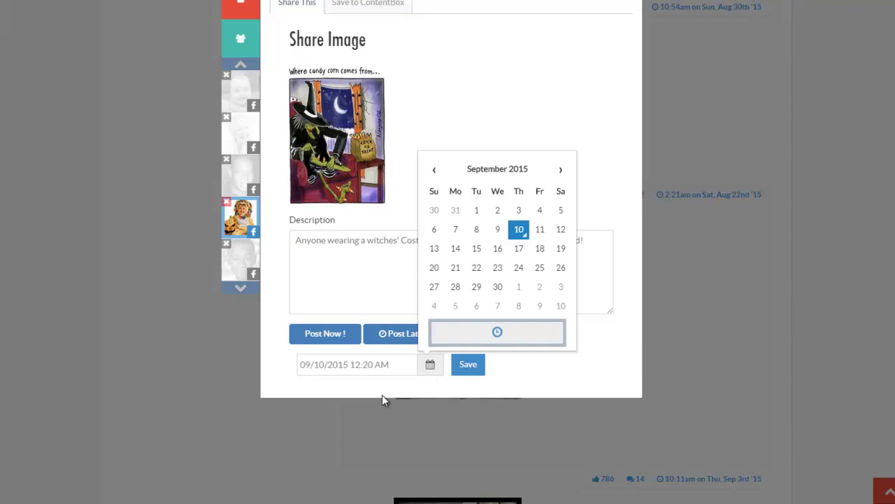
left_click(561, 237)
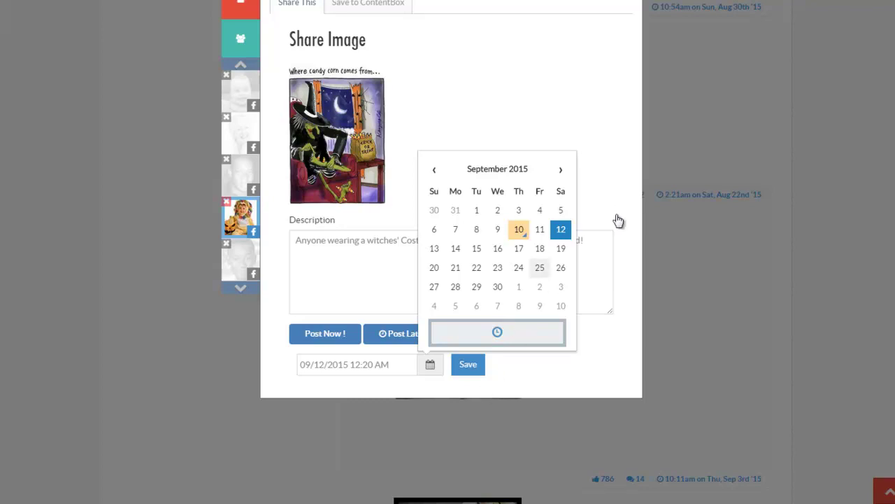
left_click(497, 335)
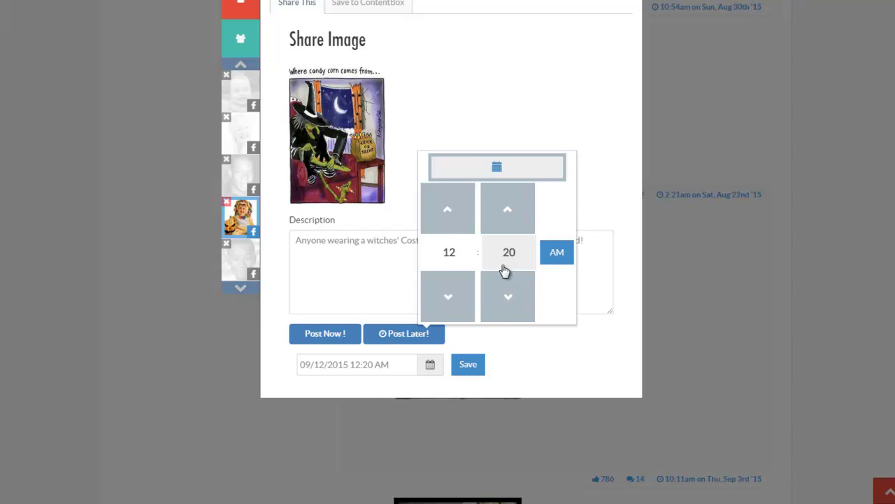
left_click(549, 261)
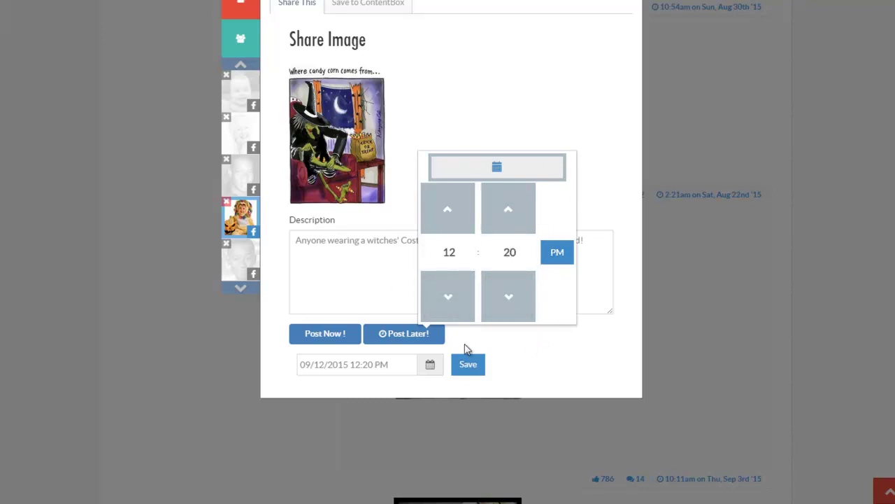
left_click(378, 367)
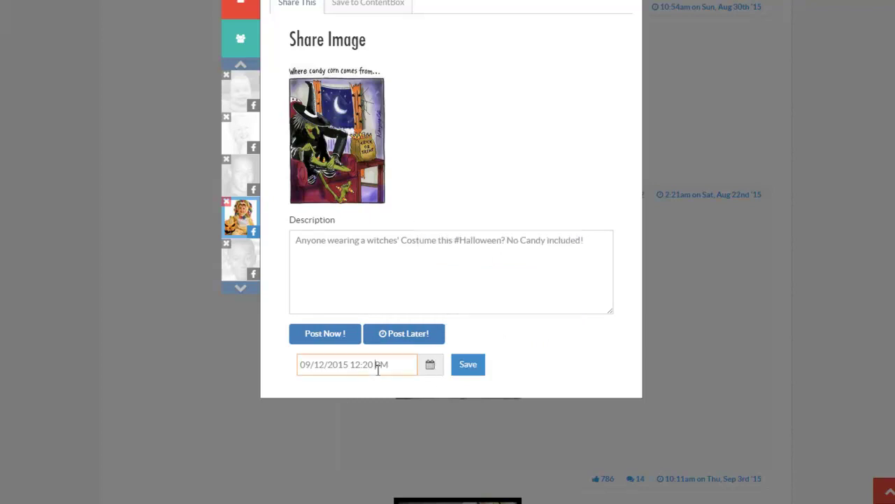
left_click(465, 369)
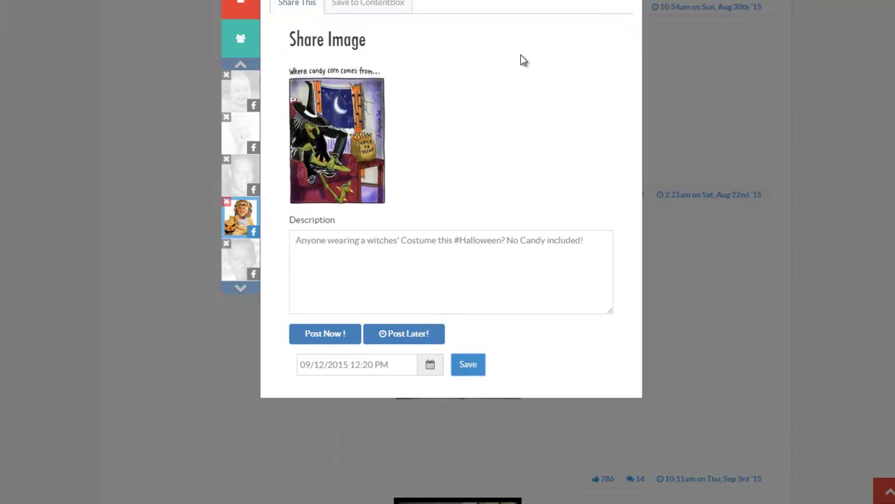
Step: Return to the feed and find the witch cartoon queued at 12:20 on 12 September
left_click(256, 180)
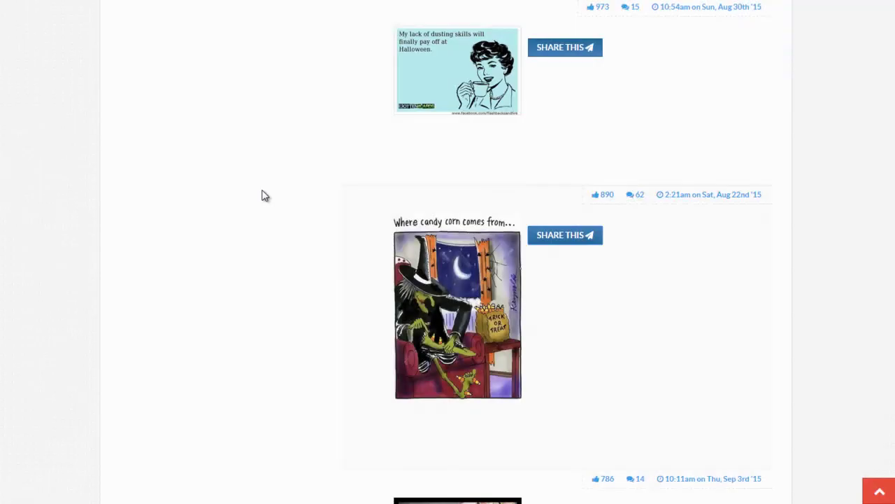
scroll(868, 172, "up", 10)
scroll(634, 157, "up", 5)
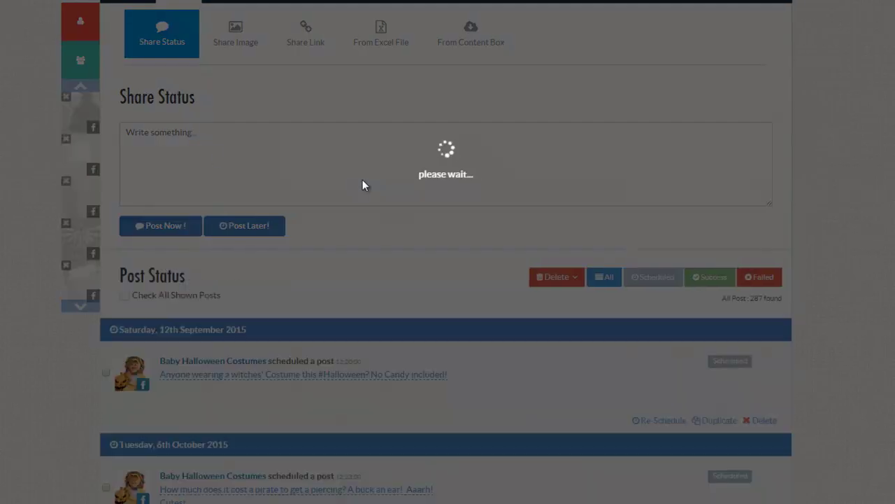
scroll(410, 291, "down", 5)
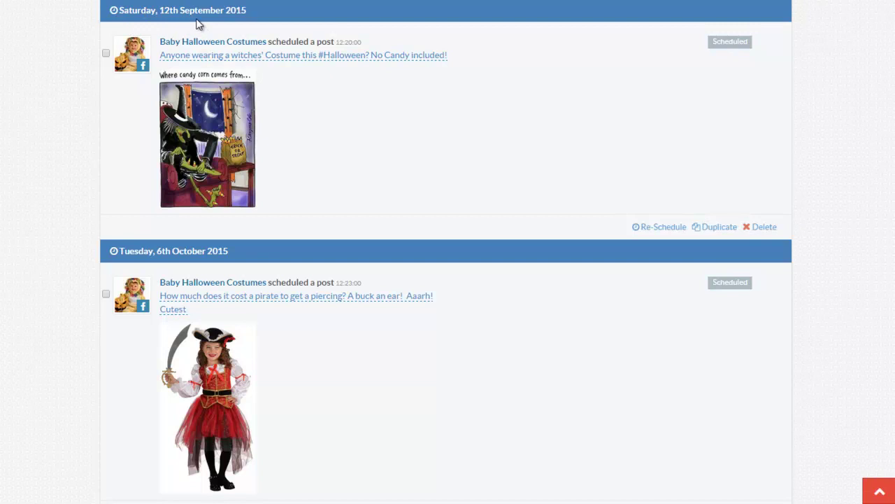
left_click_drag(363, 42, 335, 42)
Step: Duplicate the witch post 3 times with Weekly repetition, adding copies through 3rd October 2015
left_click(720, 227)
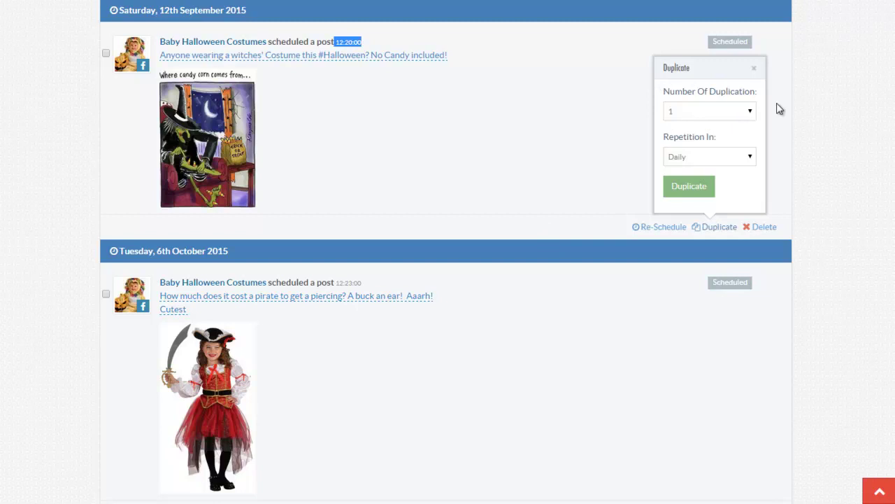
left_click(750, 158)
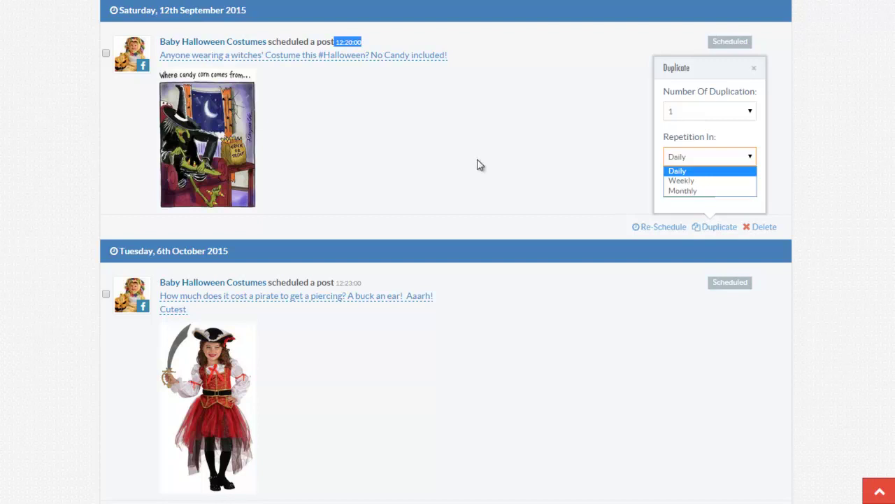
left_click(752, 115)
left_click(748, 116)
left_click(680, 145)
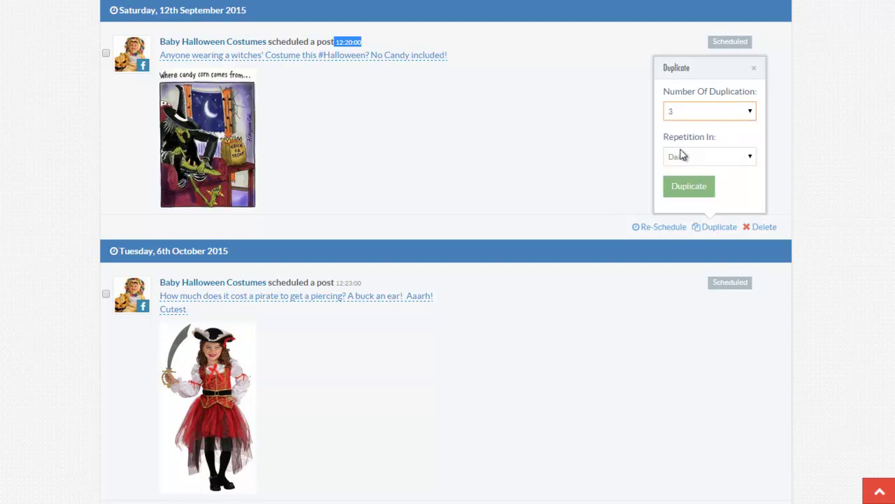
left_click(752, 159)
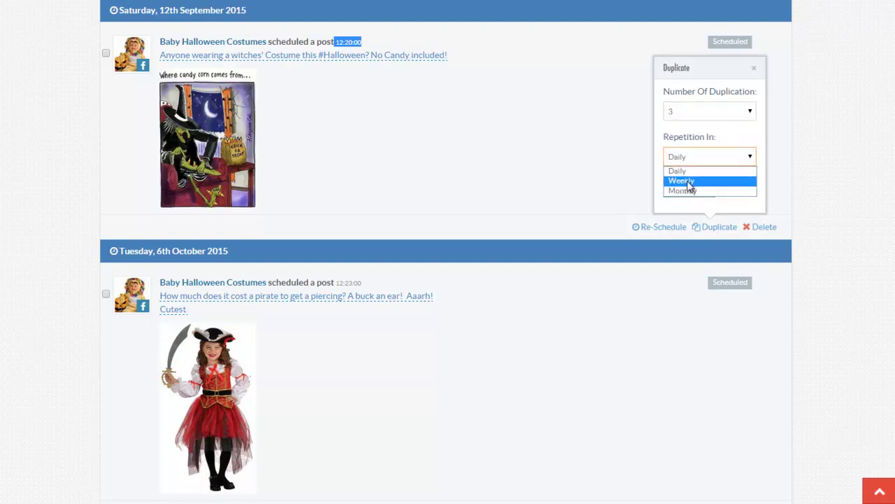
left_click(687, 181)
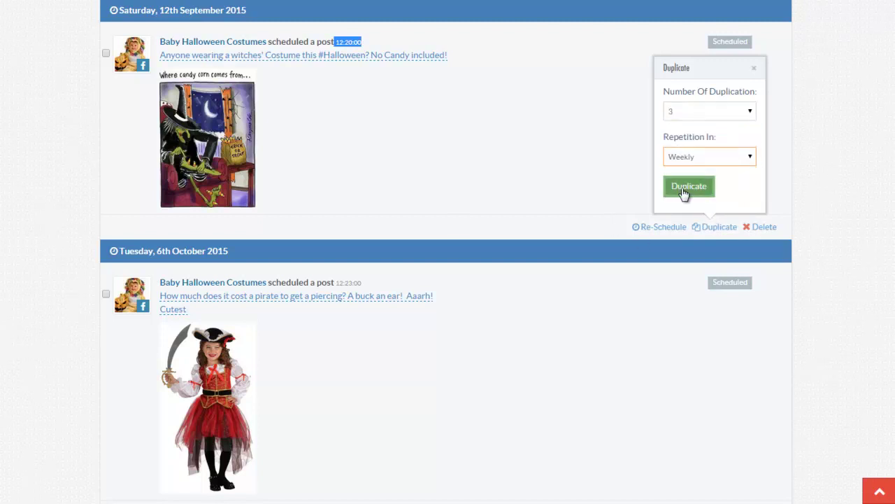
left_click(684, 189)
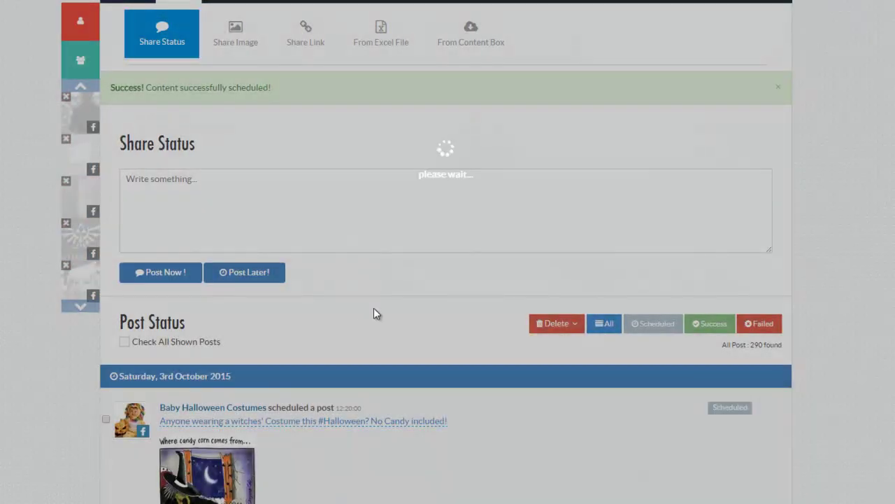
Step: Scroll the 290-post status list to the witch cartoon queued for Saturday, 3rd October 2015
scroll(373, 314, "down", 5)
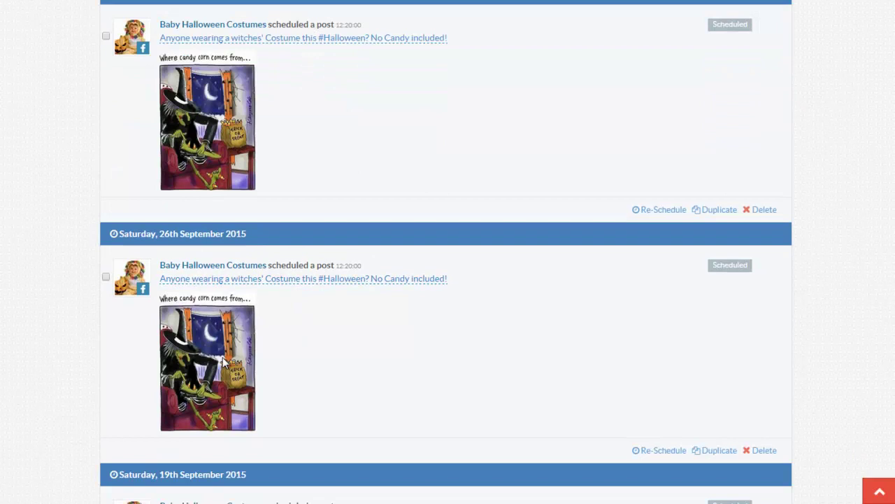
scroll(426, 342, "down", 5)
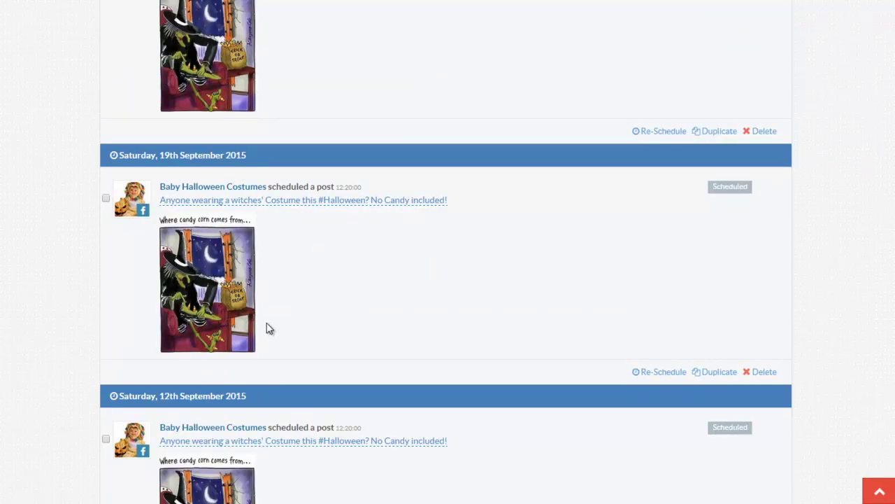
scroll(270, 329, "down", 1)
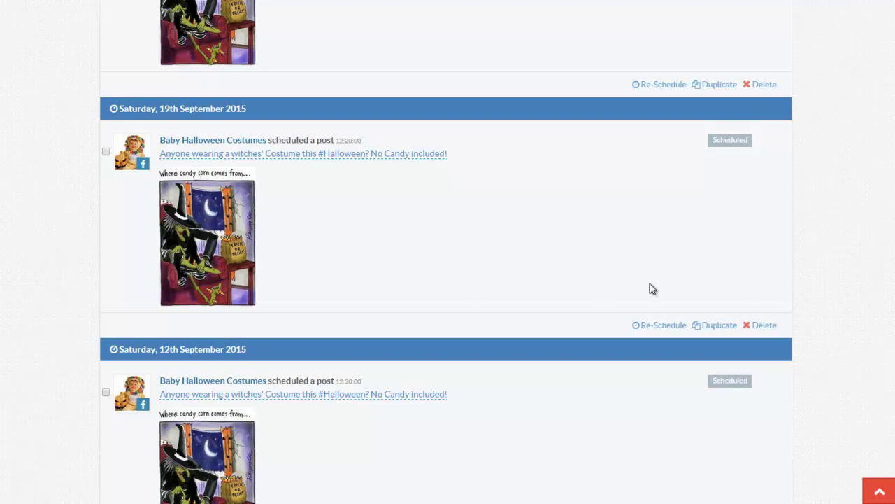
scroll(643, 269, "up", 10)
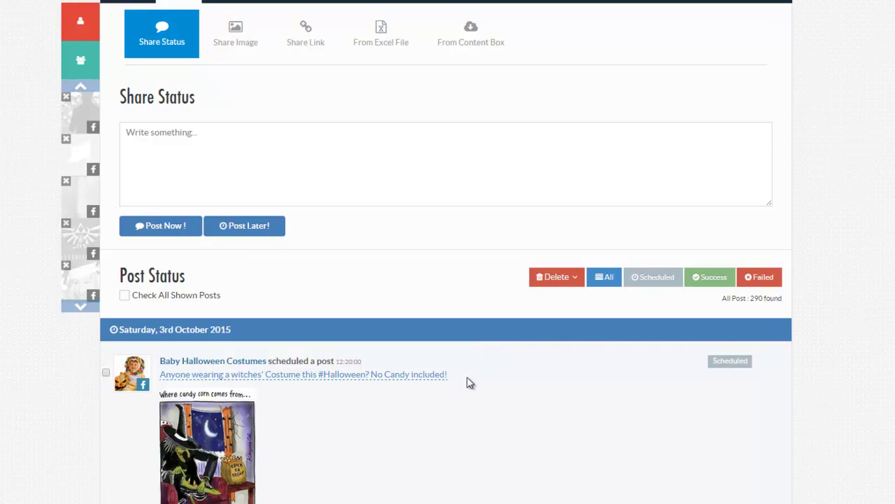
scroll(465, 382, "down", 15)
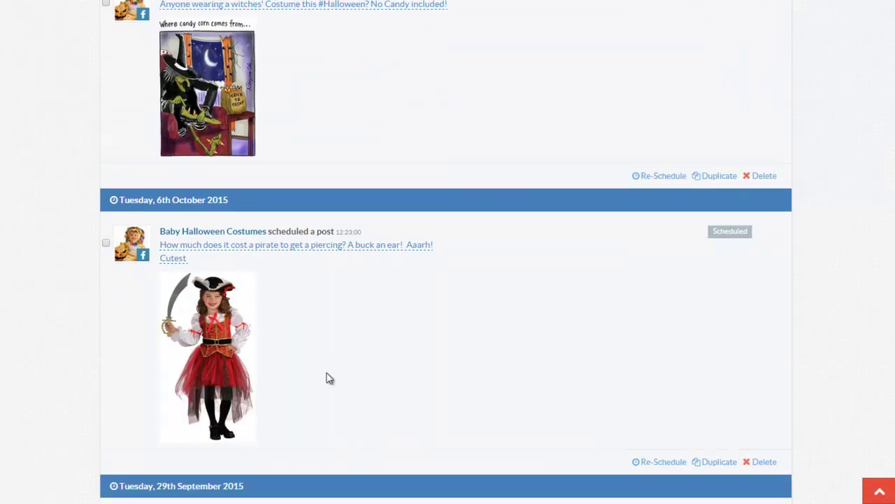
scroll(314, 364, "down", 5)
scroll(303, 353, "up", 20)
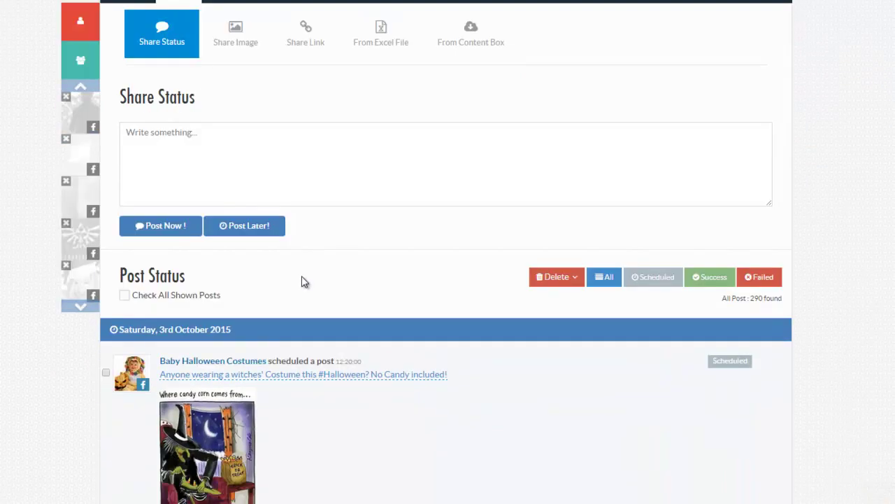
left_click(306, 39)
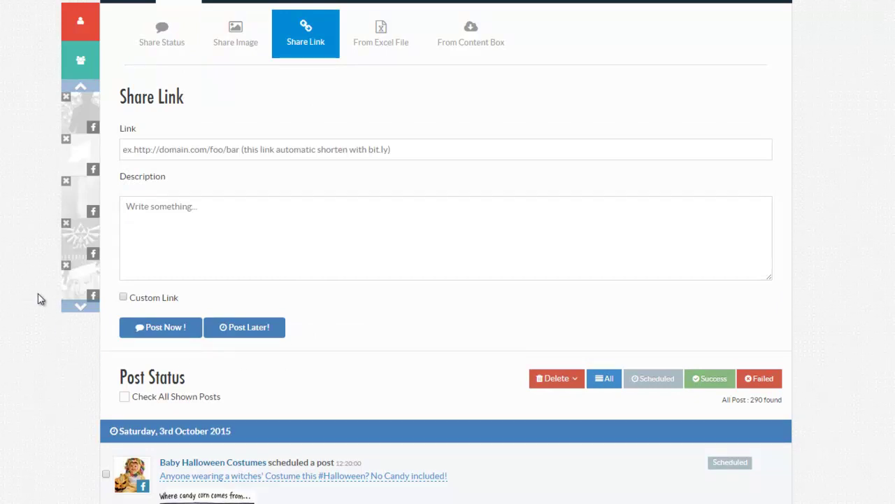
left_click(185, 148)
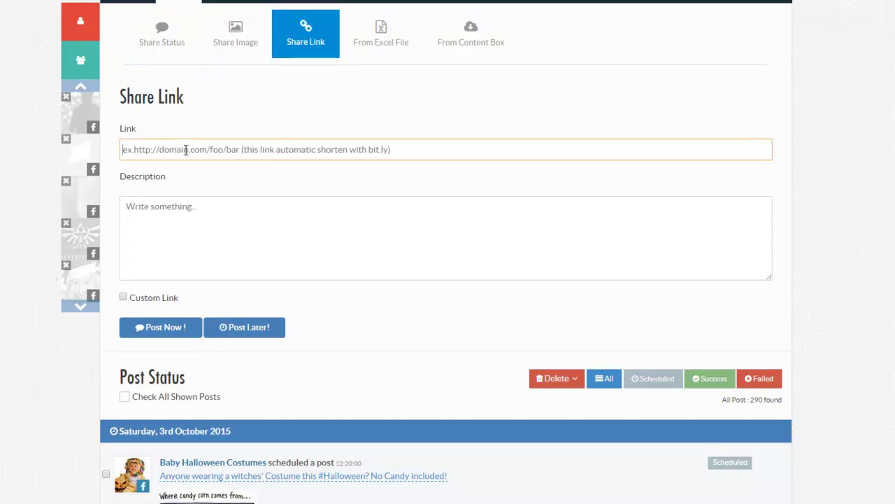
type("htt")
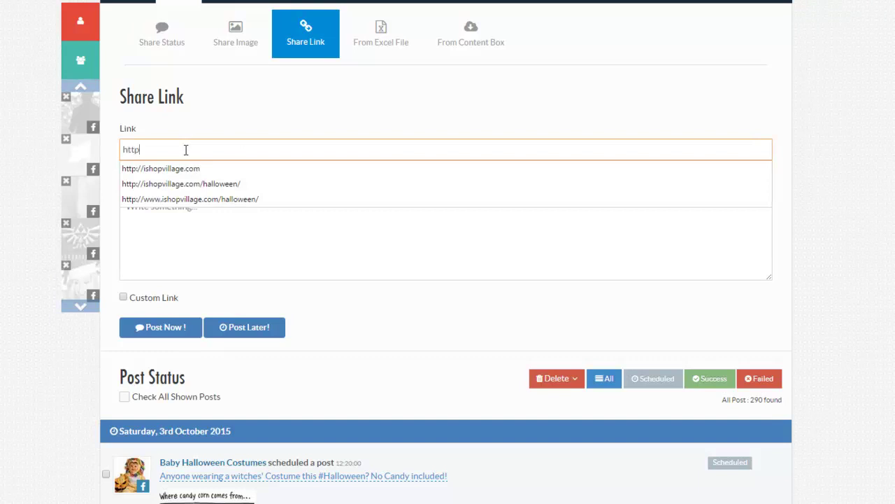
type("p")
key("Down")
key("Down")
key("Return")
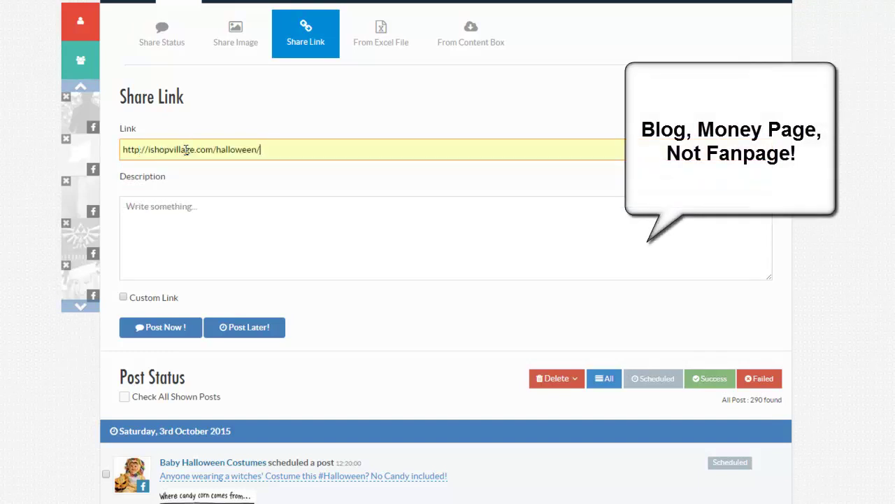
Step: Write the description '#Halloween is only a few weeks away.. got anything creepy for hour home yet'
key("Tab")
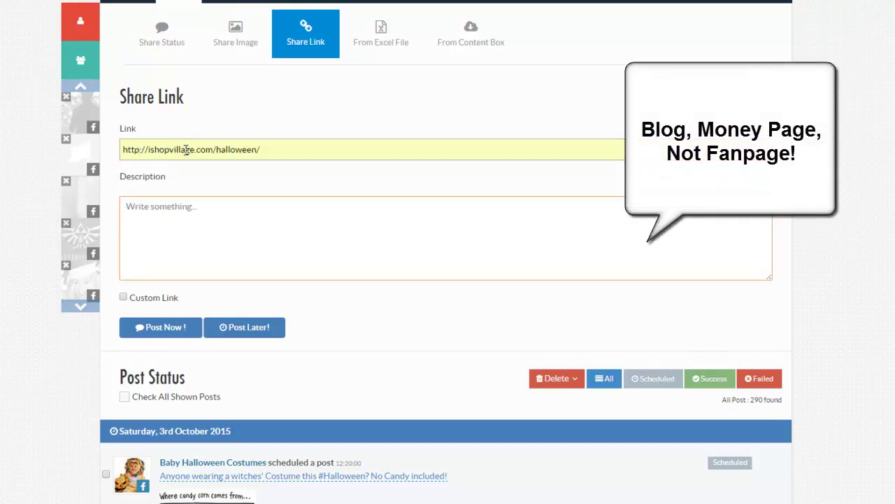
type("#Halloween is")
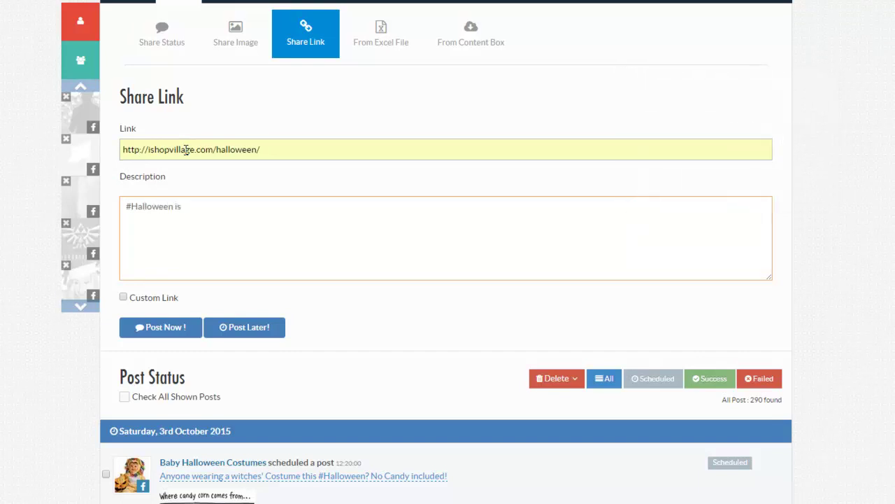
type(" so cpe")
key("BackSpace")
type("cial for little ones, ")
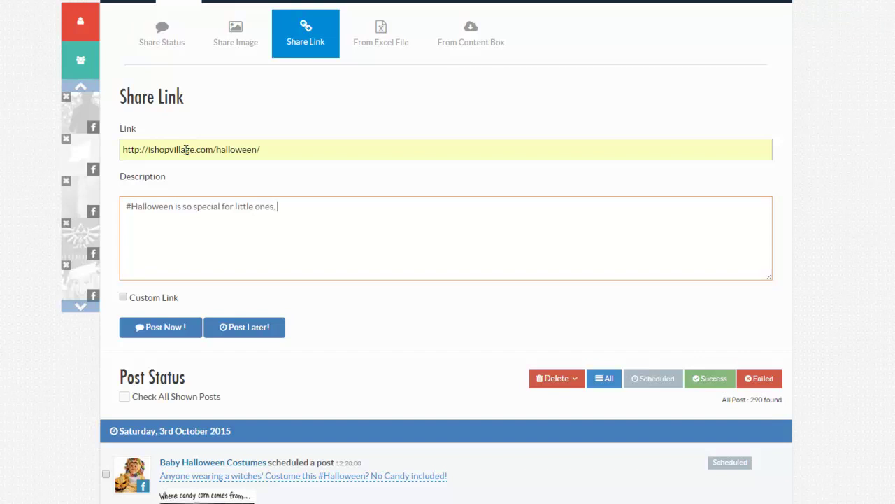
type("notwi")
key("BackSpace")
key("BackSpace")
key("BackSpace")
key("BackSpace")
key("BackSpace")
key("BackSpace")
key("BackSpace")
key("BackSpace")
key("BackSpace")
key("BackSpace")
key("BackSpace")
key("BackSpace")
key("BackSpace")
key("BackSpace")
key("BackSpace")
key("BackSpace")
key("BackSpace")
key("BackSpace")
key("BackSpace")
key("BackSpace")
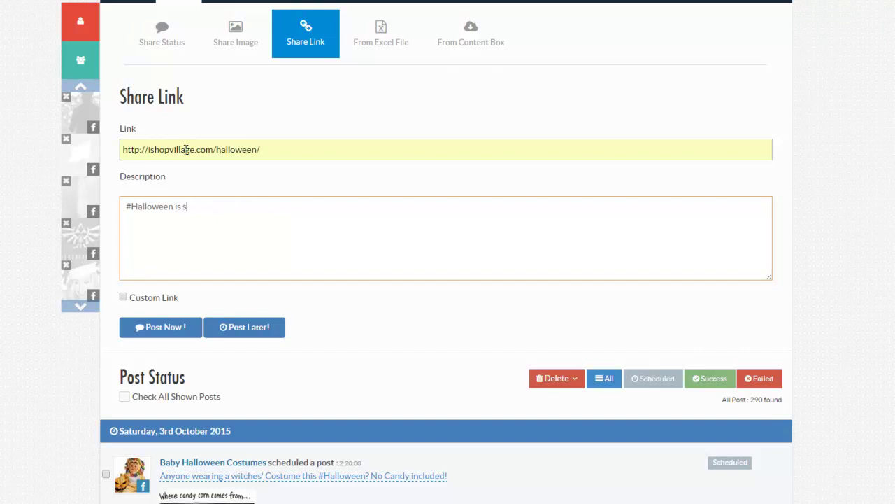
type("only a few weeks away.. got anything cr")
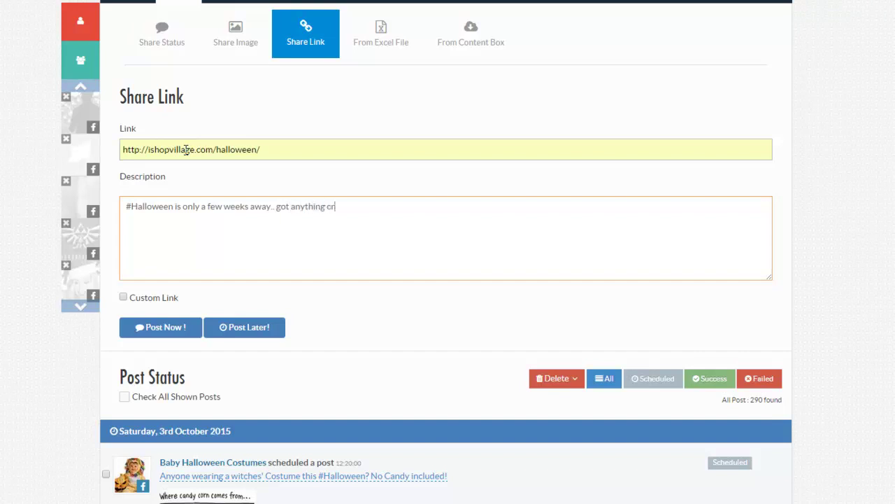
type("eepy for h")
type("our home yet?")
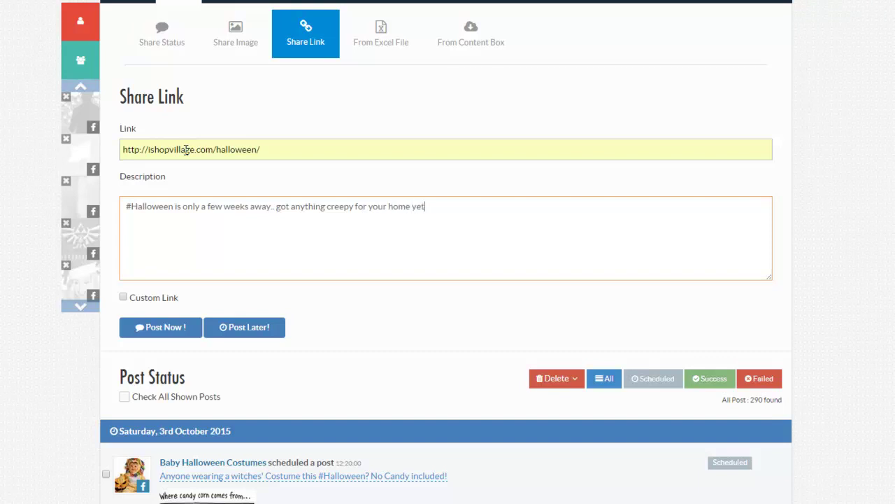
Step: Enable a custom image and attach 'Sinister Skull with Lantern.jpg' to the link post
left_click(123, 297)
scroll(515, 278, "down", 3)
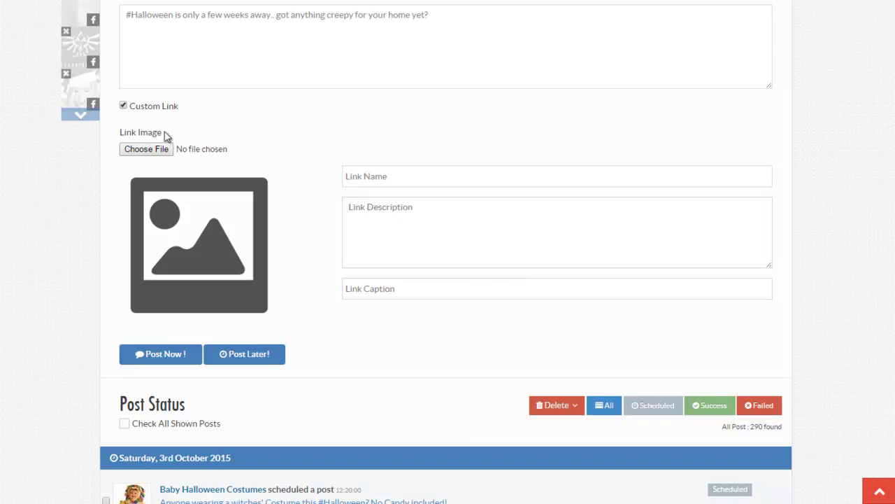
left_click(162, 246)
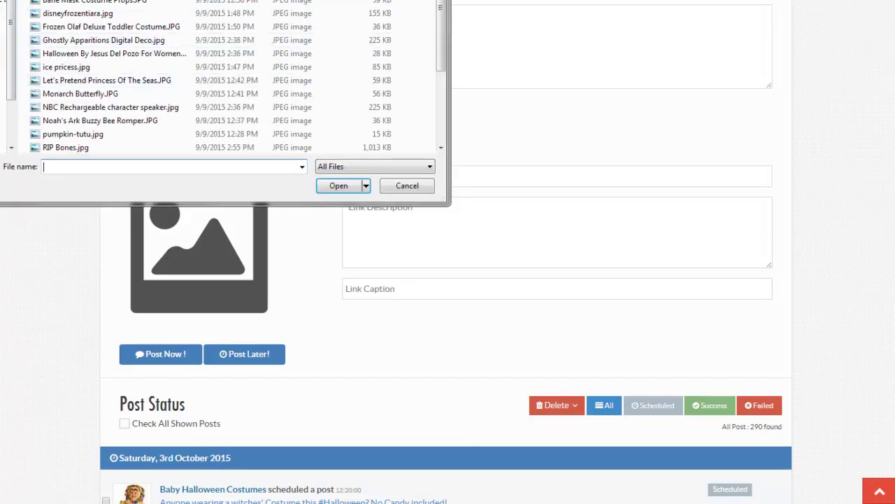
right_click(167, 1)
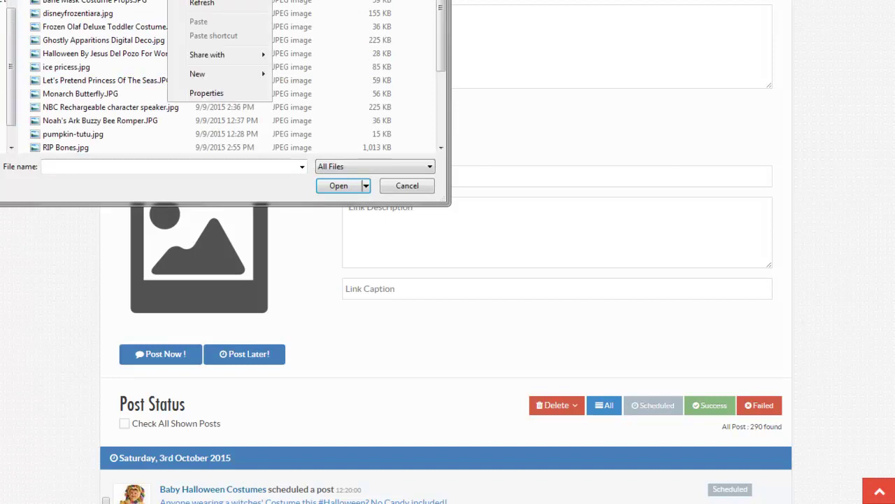
left_click(136, 137)
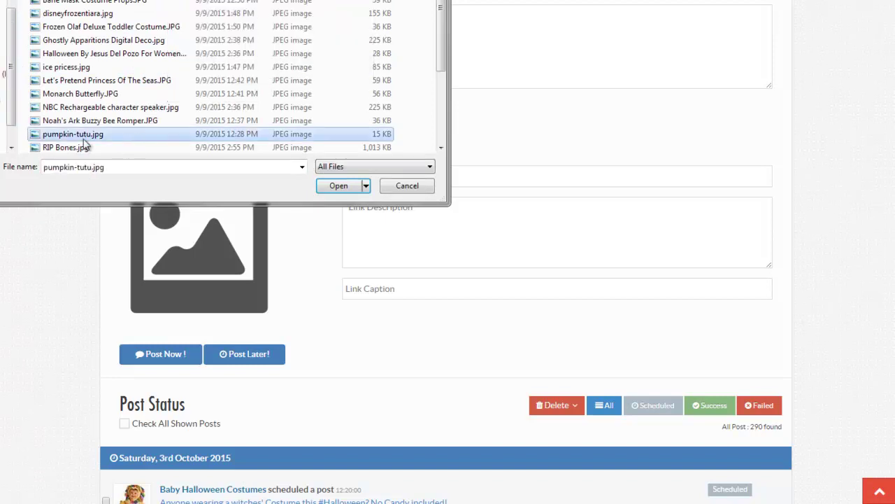
scroll(100, 133, "down", 2)
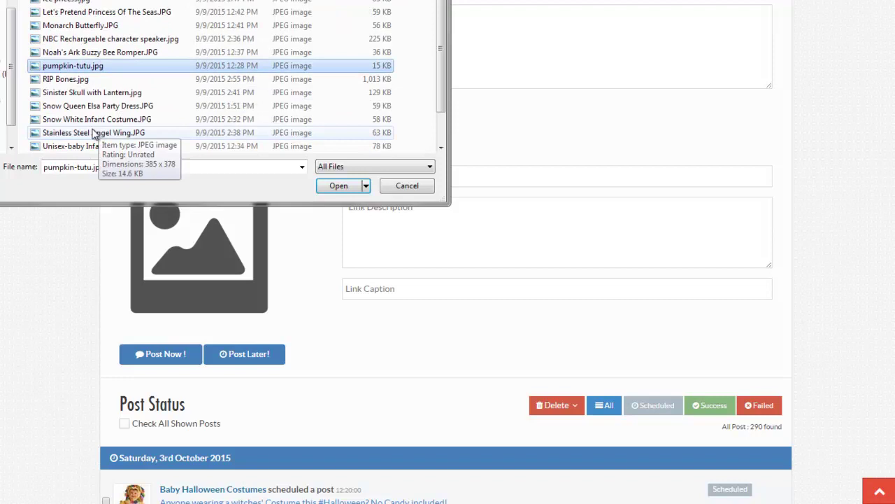
left_click(91, 94)
left_click(335, 187)
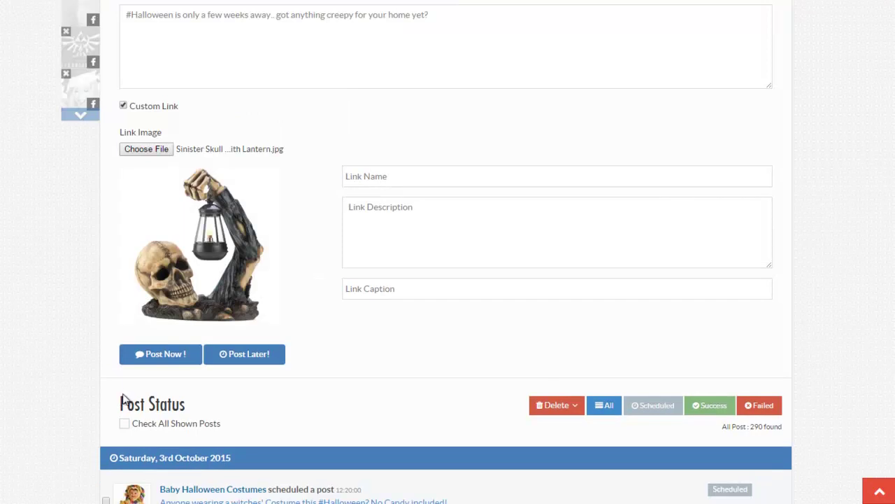
Step: Name the link 'Spooky Skeleton with Lantern', write a 'Light up your yard this halloween' description, caption it 'Halloween Decorations'
left_click(389, 179)
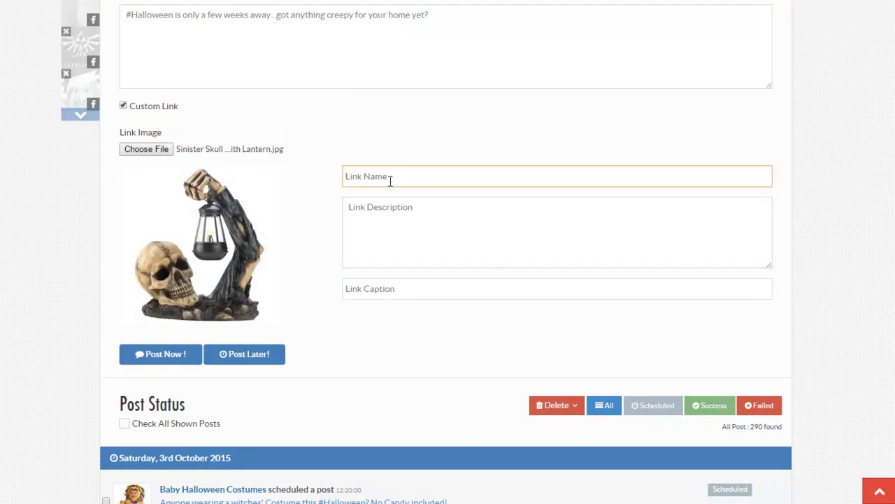
type("Spooky Skeleton with Lant")
type("rn")
left_click(405, 242)
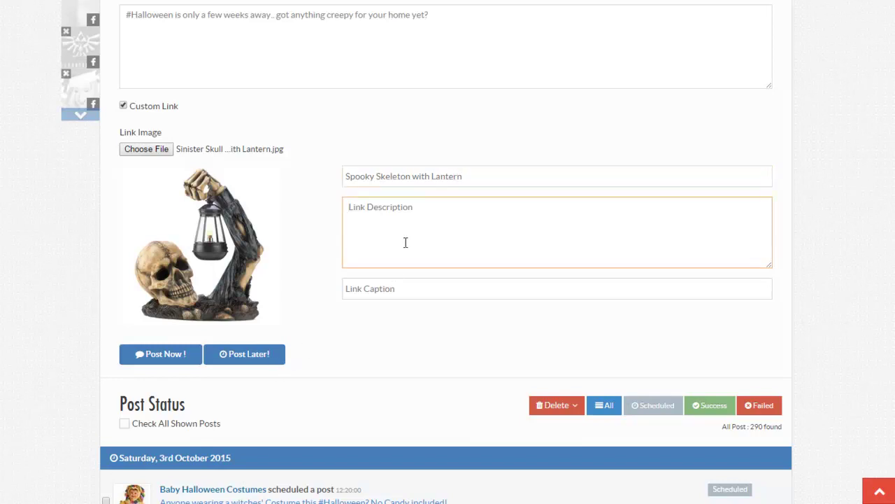
type("Light up")
type("your yard this hal")
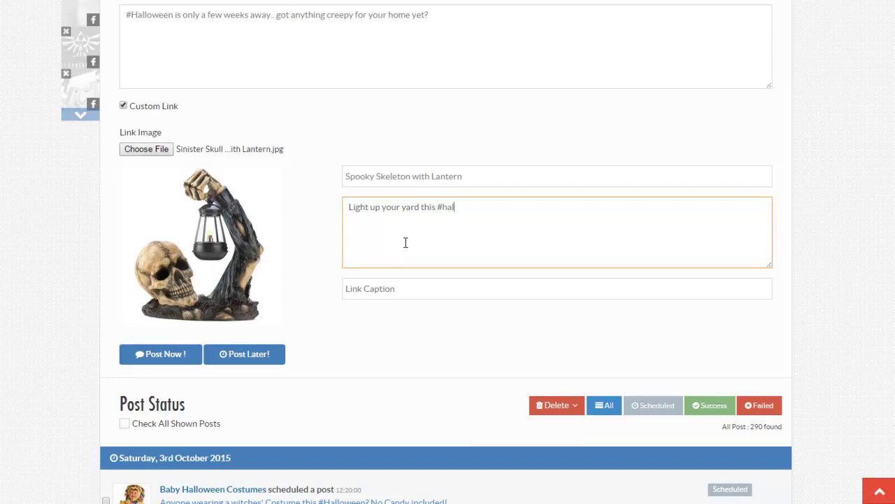
type("loween with the most bizzare")
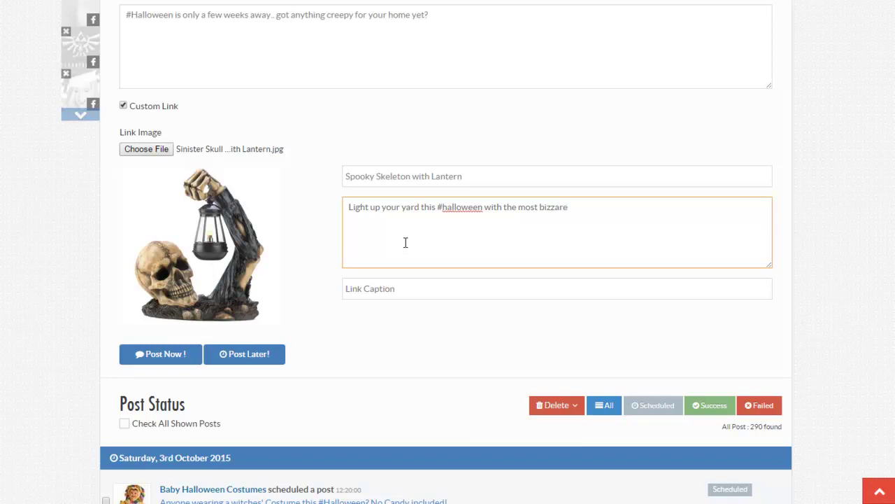
right_click(559, 207)
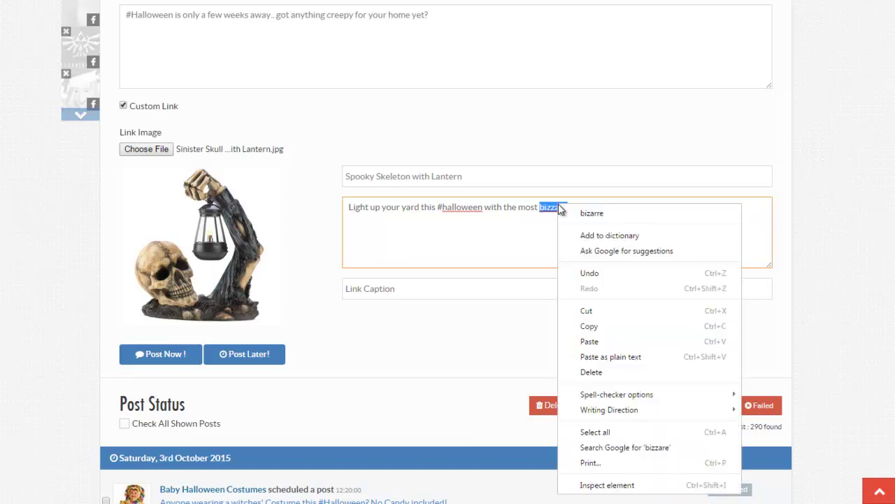
left_click(593, 211)
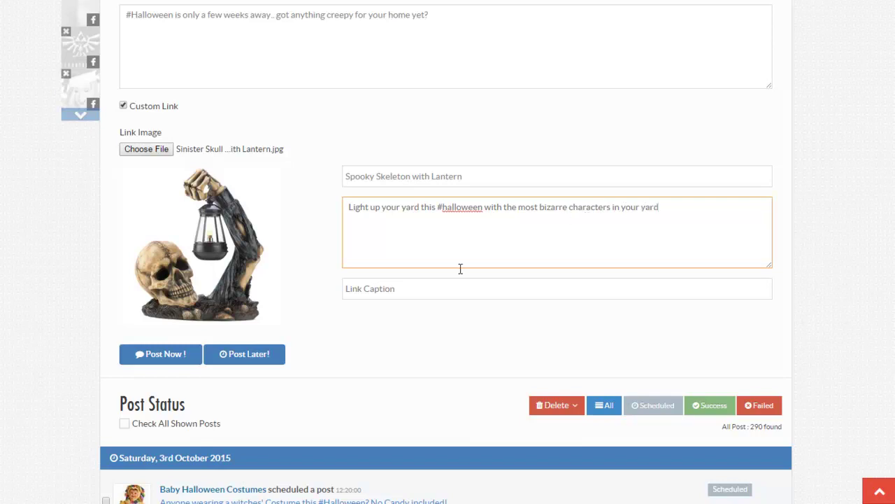
left_click(436, 288)
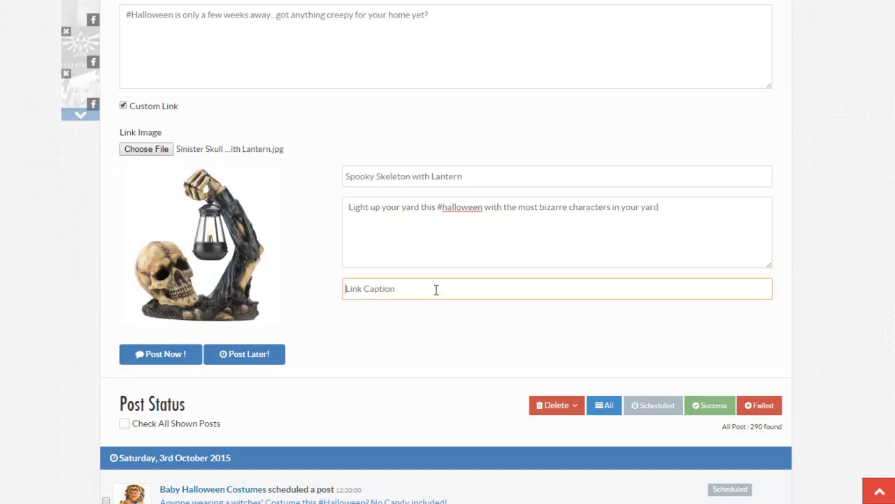
type("Halloween Decorations")
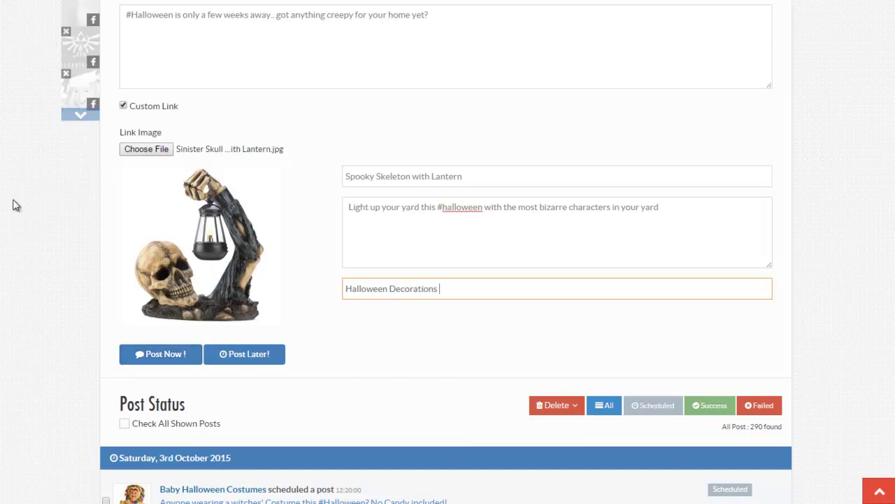
Step: Choose the Baby Halloween Costumes page as destination and post the link now
scroll(446, 252, "up", 3)
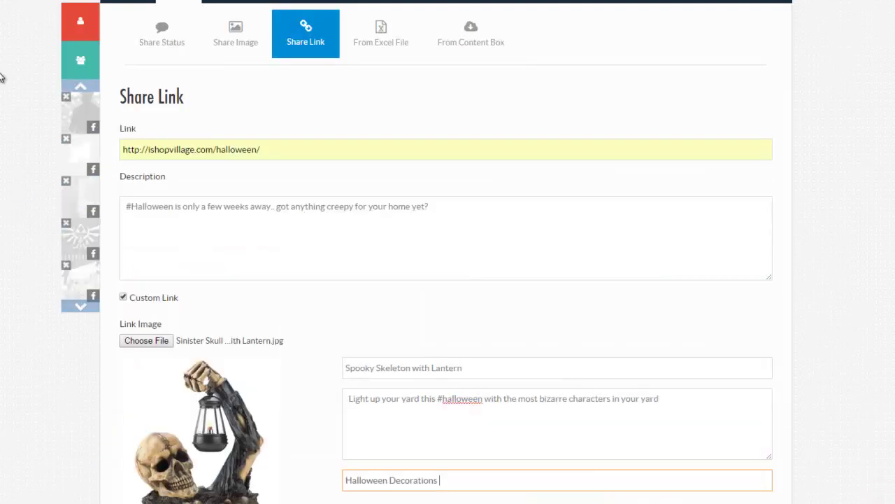
left_click(82, 89)
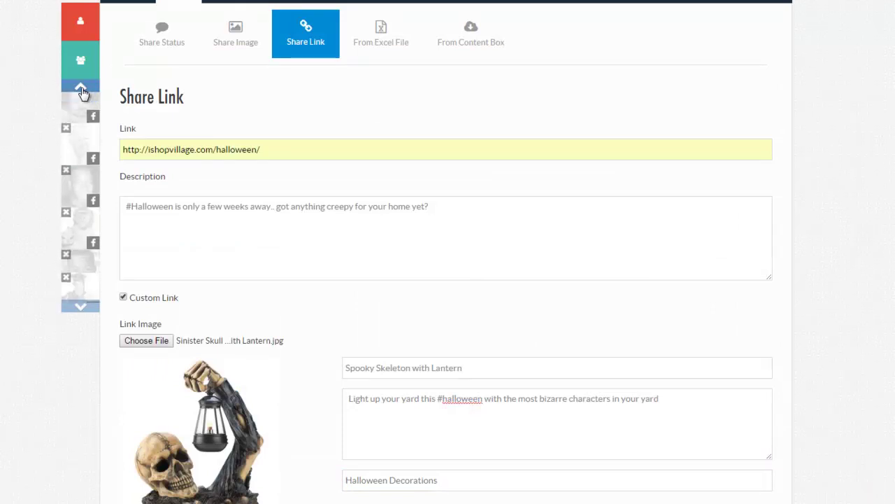
left_click(87, 252)
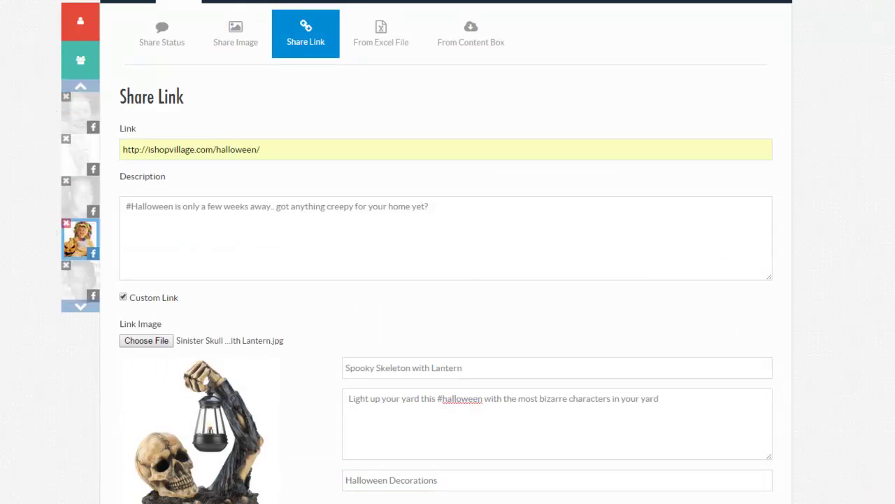
scroll(320, 329, "down", 5)
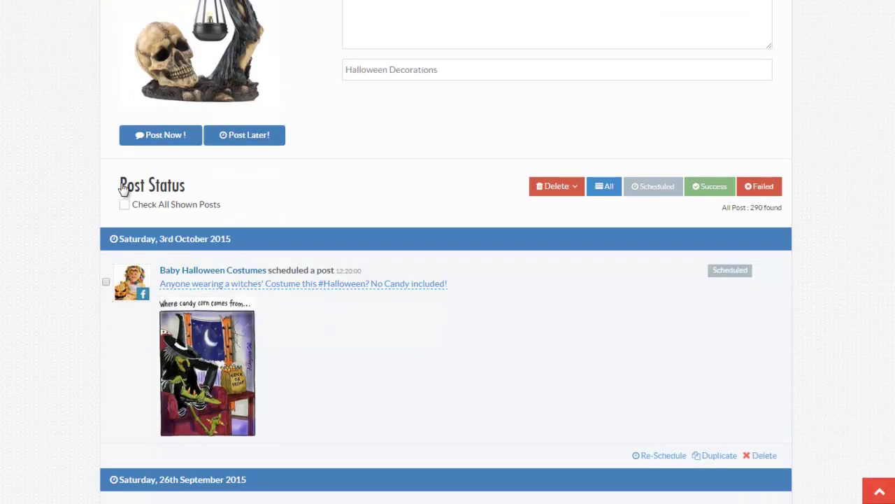
left_click(159, 136)
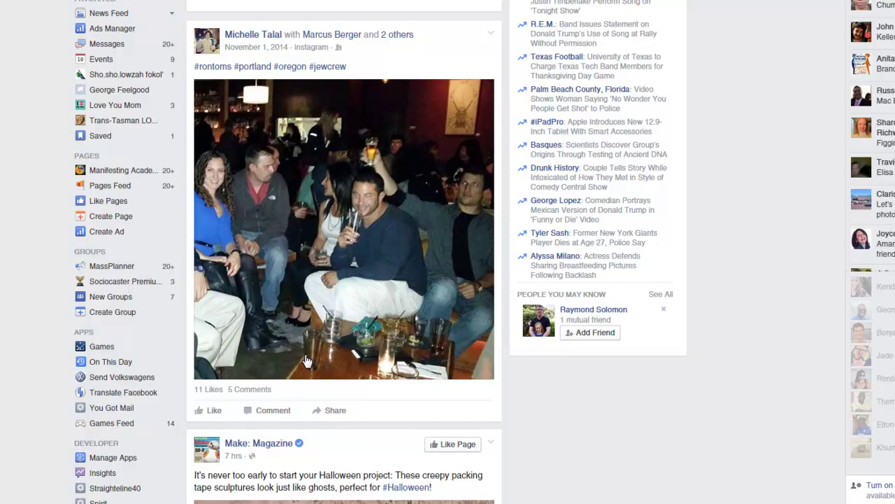
Step: Scroll through the News Feed's Halloween posts and back up
scroll(441, 315, "down", 2)
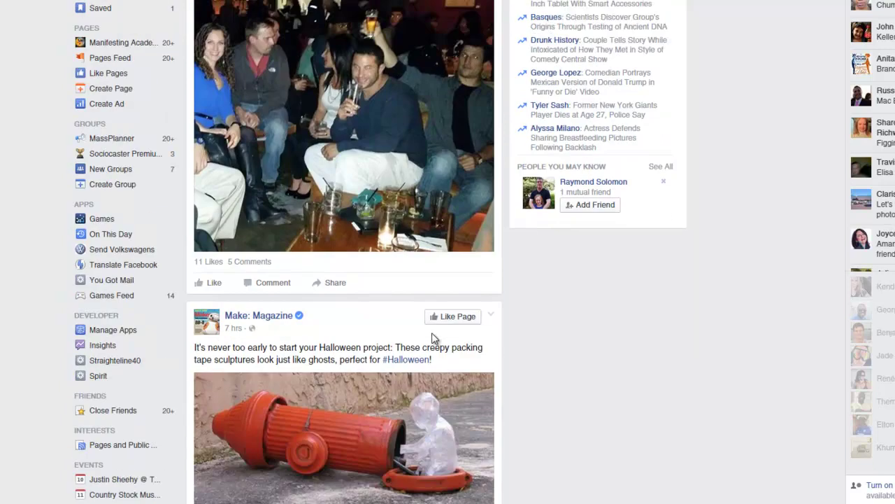
scroll(433, 339, "down", 2)
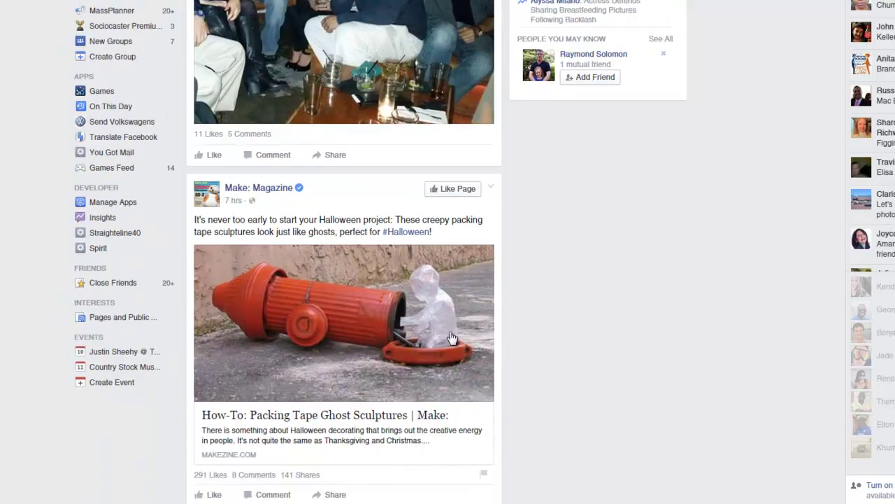
scroll(448, 350, "down", 4)
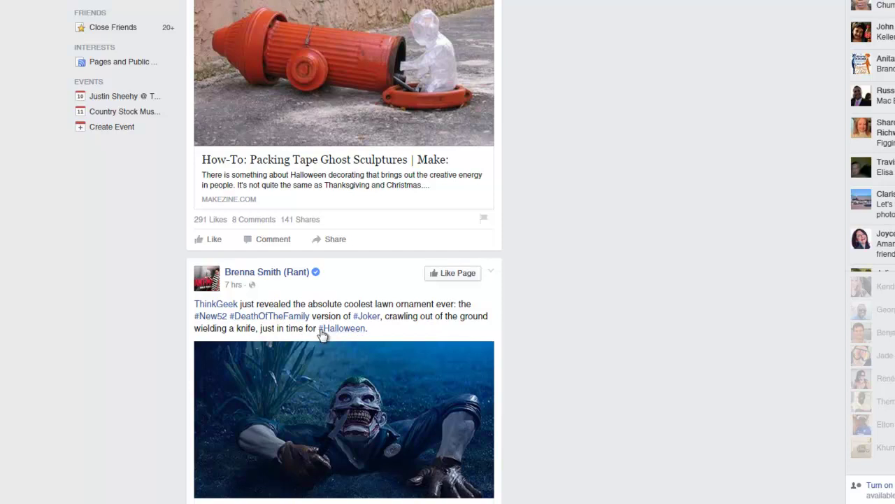
scroll(524, 328, "down", 1)
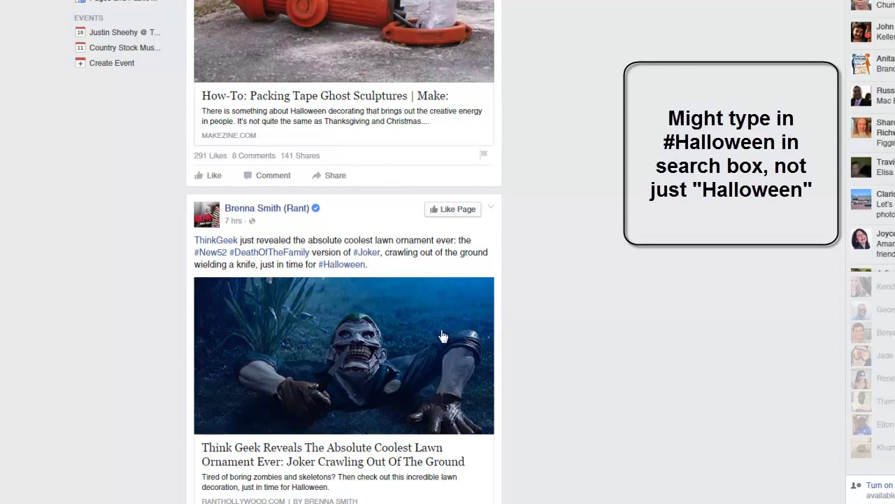
scroll(505, 237, "down", 1)
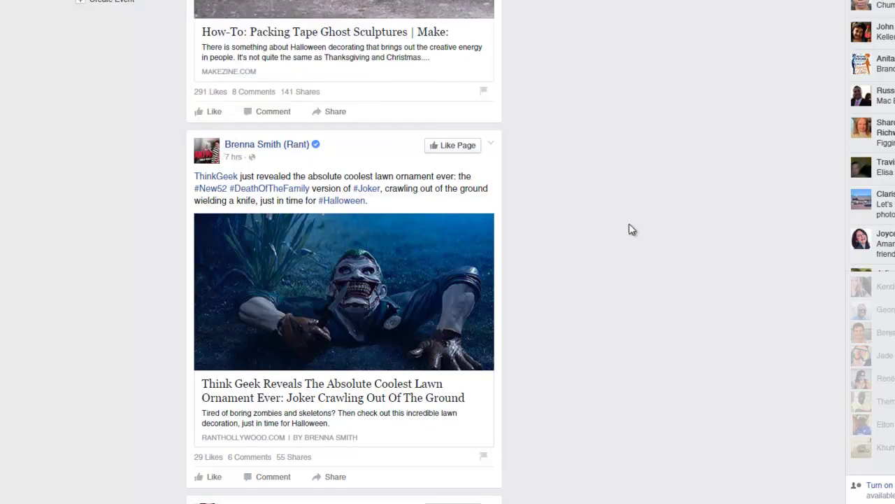
scroll(630, 231, "up", 5)
scroll(632, 230, "up", 5)
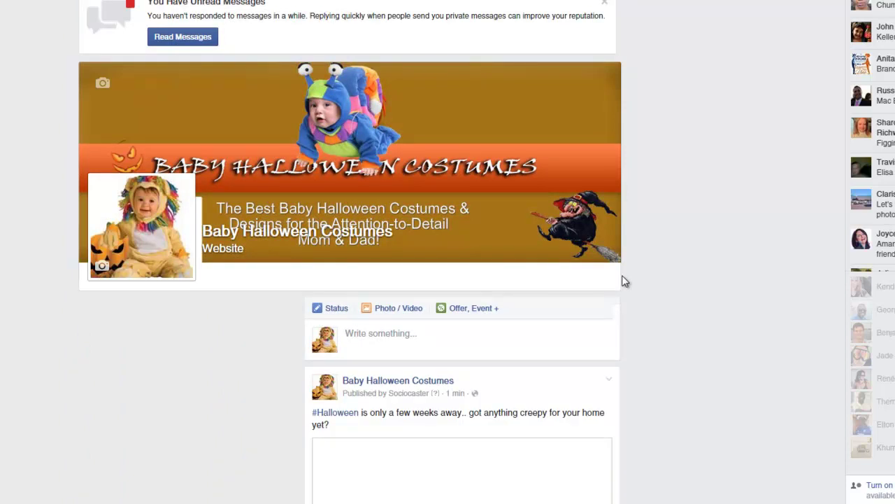
Step: Scroll down the fan page's posts
scroll(623, 277, "down", 5)
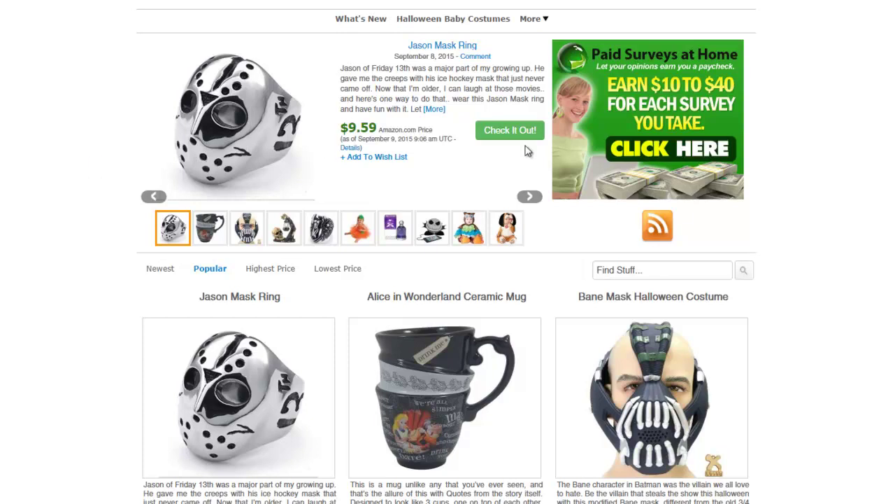
Step: Scroll down the Halloween product grid toward the Red Riding Hood costume
scroll(527, 151, "down", 2)
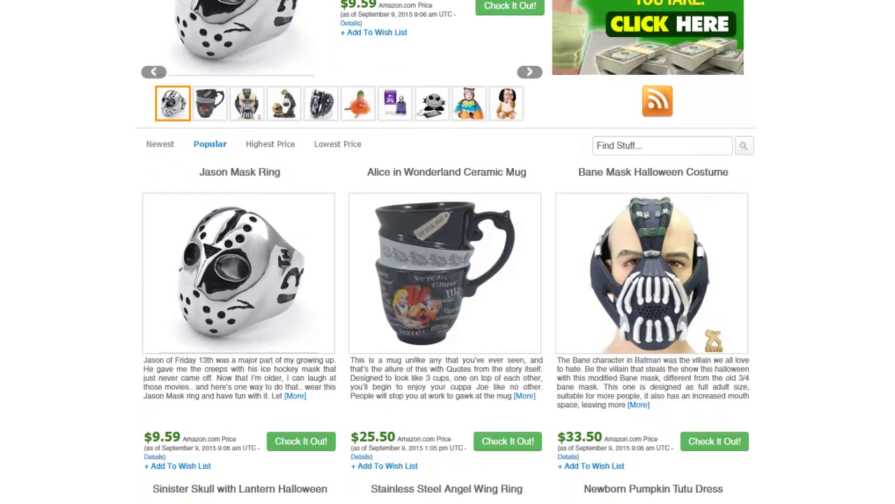
scroll(447, 252, "down", 10)
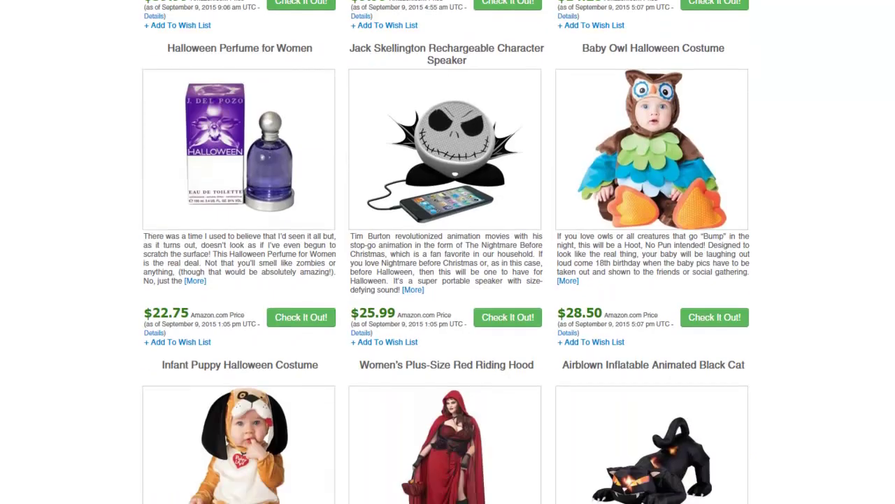
scroll(447, 252, "down", 2)
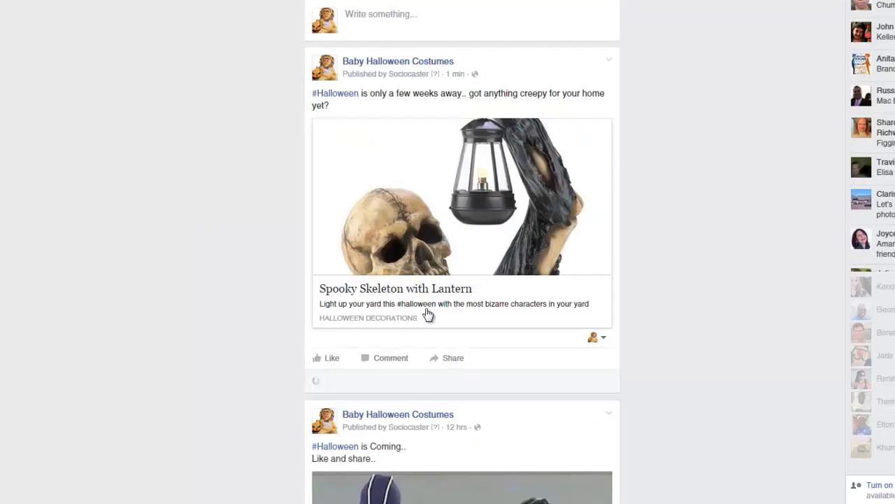
Step: Scroll the fan page feed to the top to check the Spooky Skeleton post is live
scroll(425, 314, "down", 4)
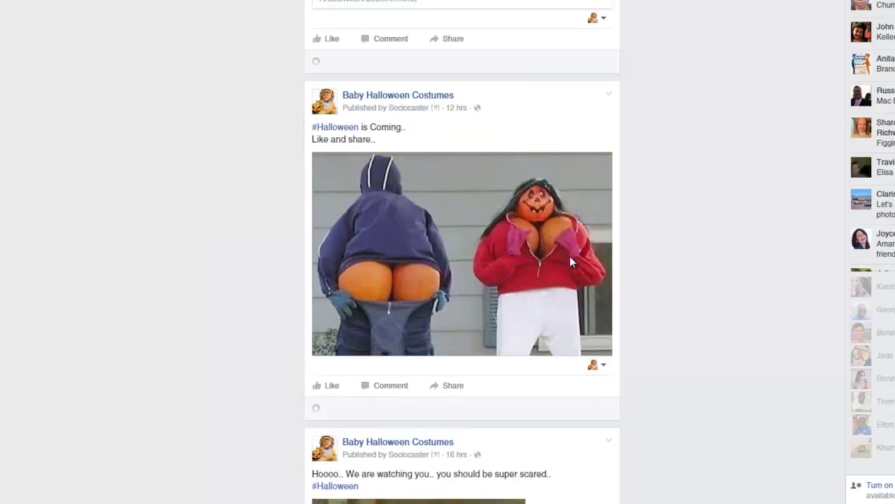
scroll(478, 358, "up", 2)
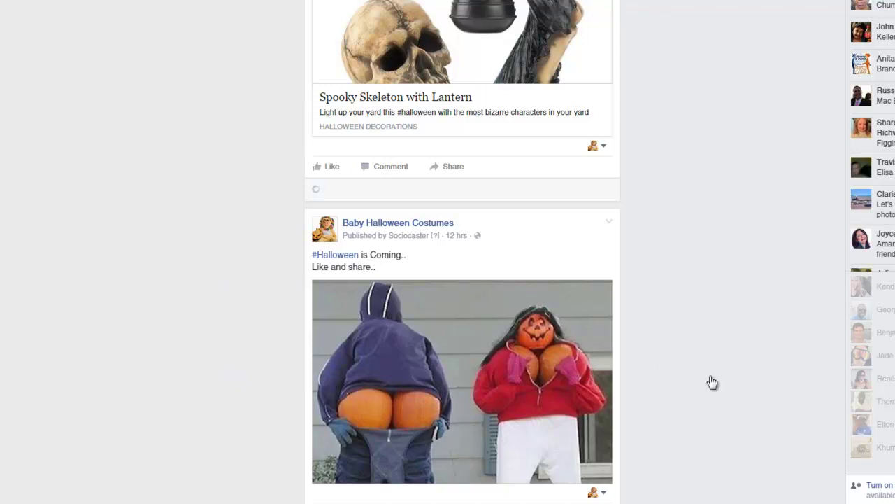
scroll(643, 216, "up", 6)
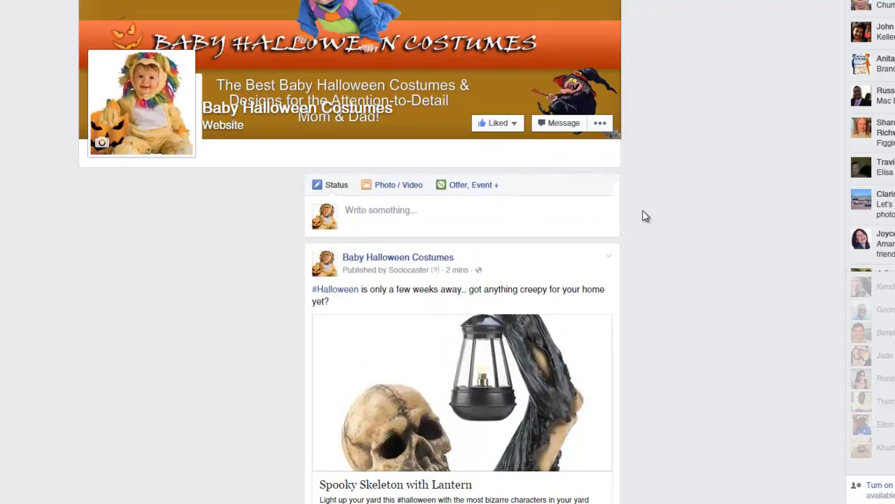
scroll(741, 246, "down", 1)
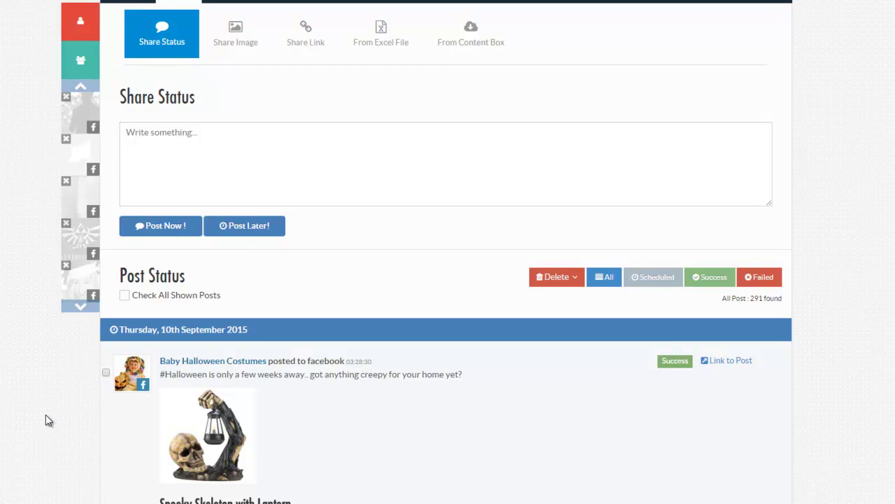
left_click(214, 132)
left_click(395, 110)
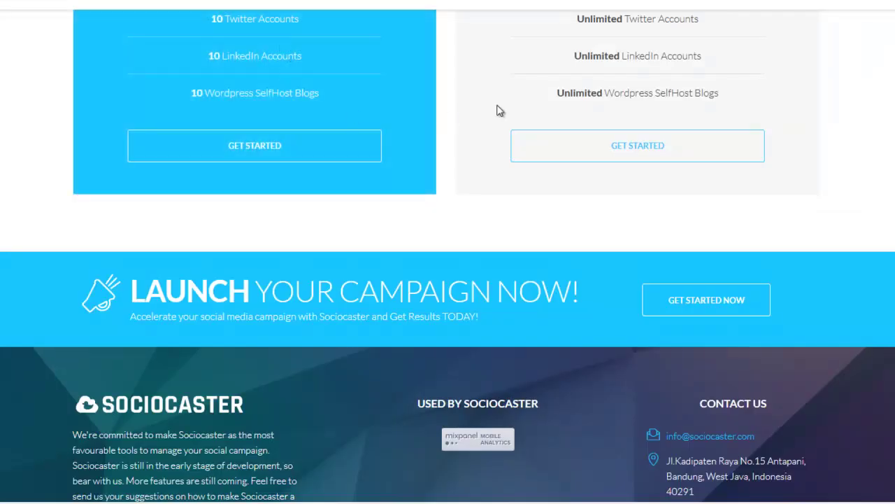
scroll(213, 36, "up", 3)
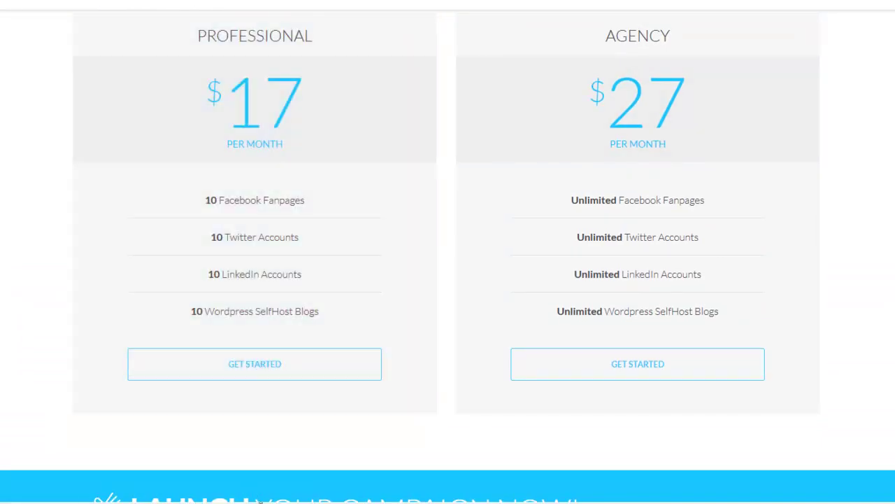
mouse_move(288, 498)
mouse_move(348, 500)
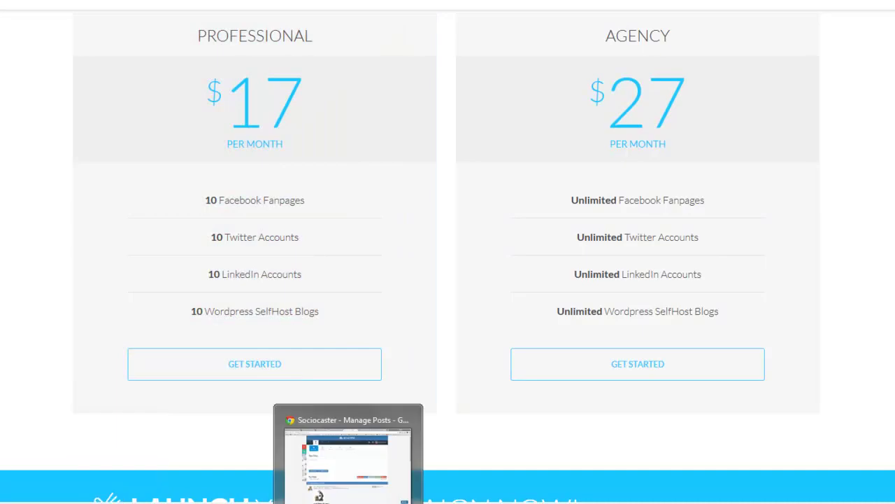
left_click(348, 455)
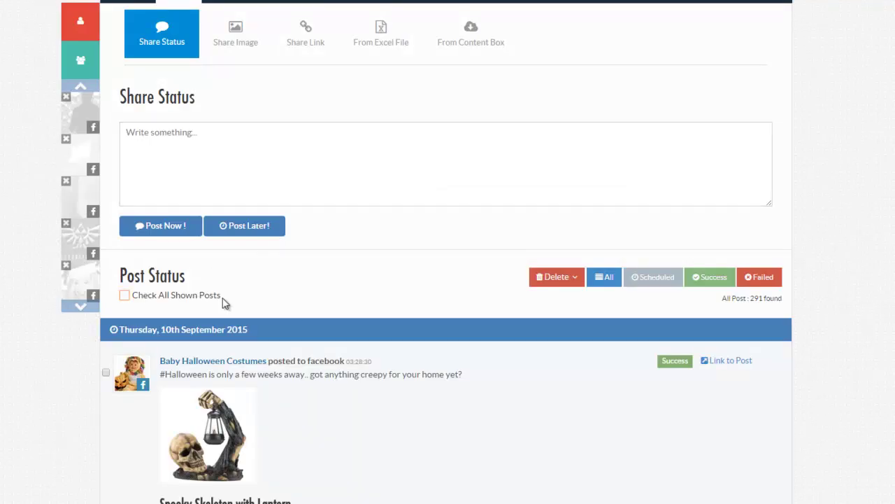
Step: Open Share Image and scroll to the Post Status list showing Success and Saturday 12:20 scheduled entries
scroll(384, 364, "down", 2)
scroll(402, 366, "up", 2)
left_click(236, 34)
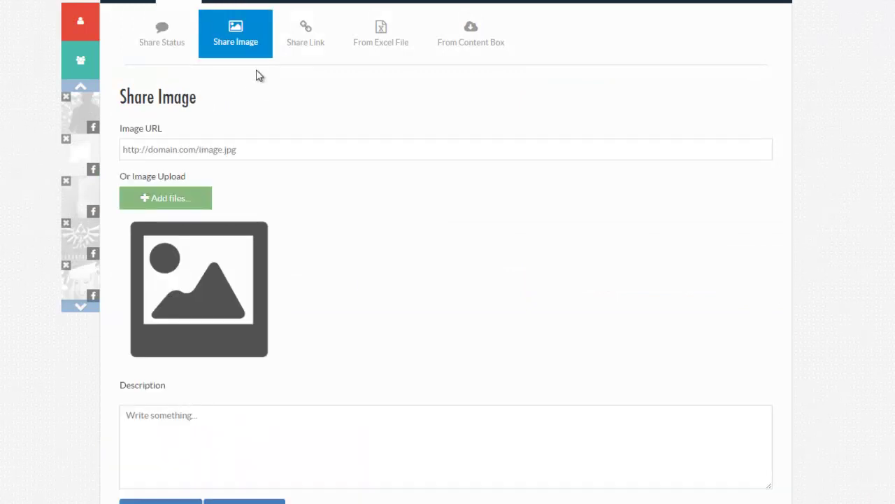
scroll(493, 273, "down", 7)
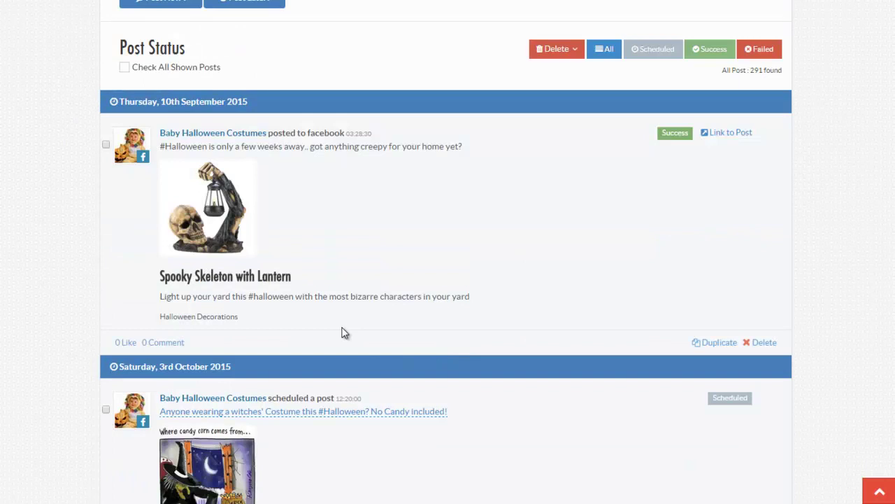
scroll(343, 333, "down", 5)
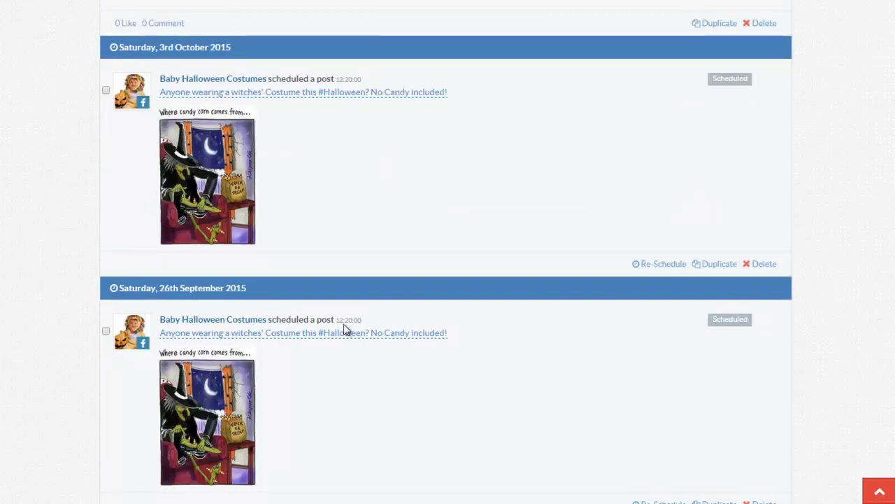